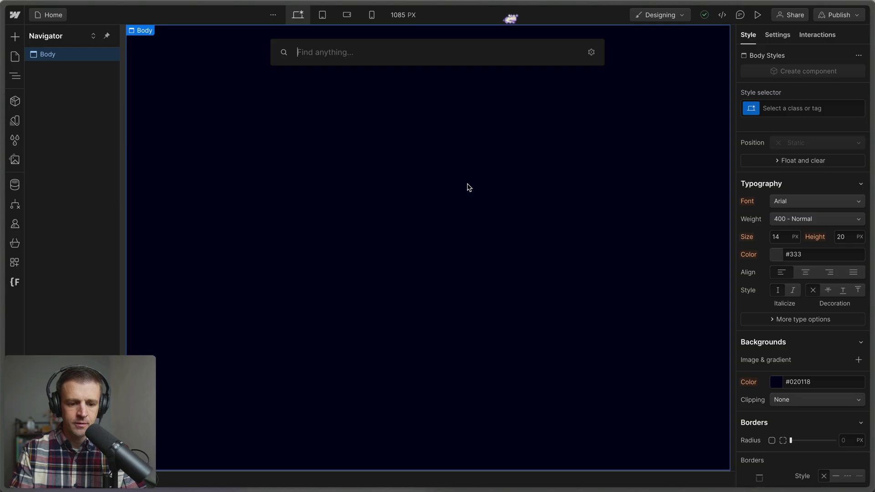
Insert a Div Block and give it a new class named layout.
type("div")
key("Return")
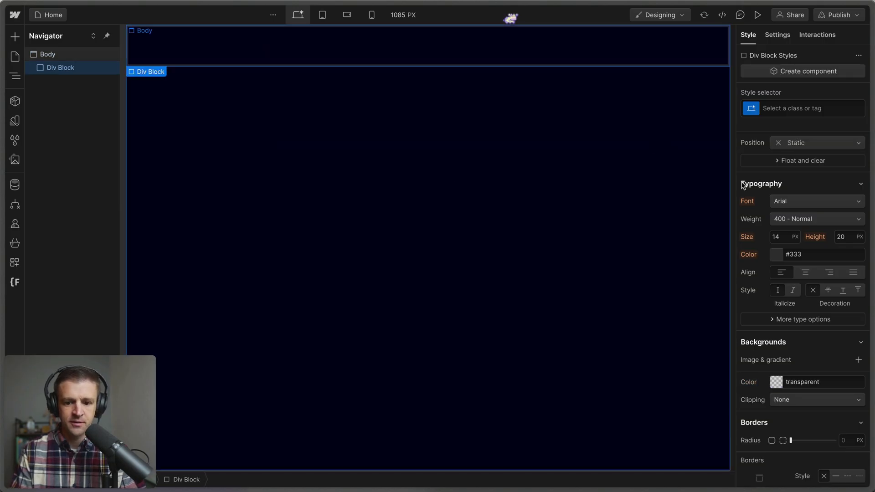
left_click(801, 109)
type("lay")
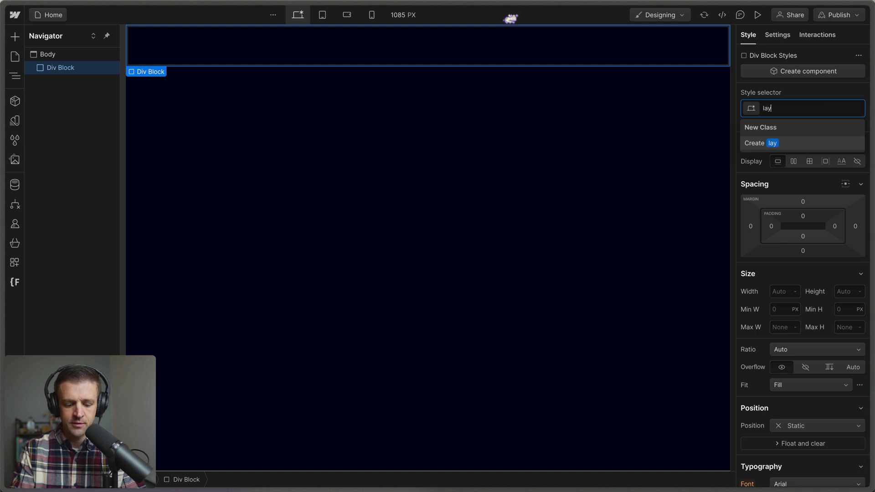
type("out")
key("Return")
Give layout 100% width, 100 DVH minimum height, and flex display justified center.
left_click(781, 287)
type("1")
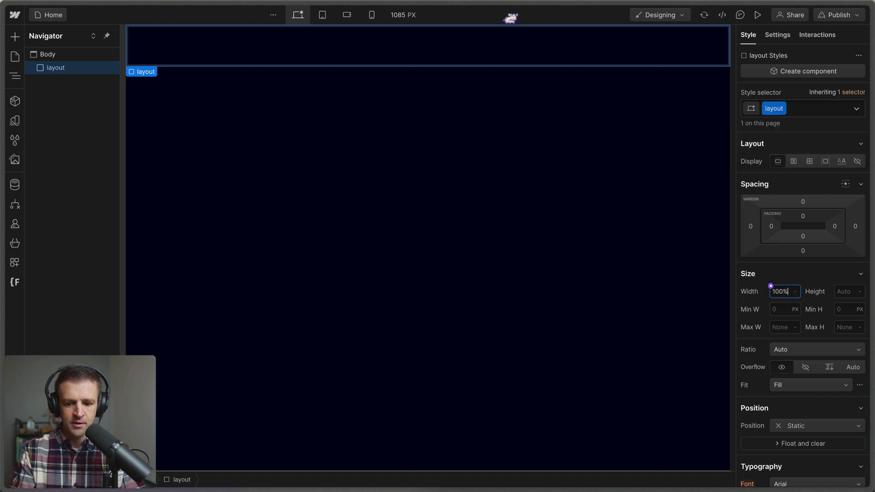
type("00%")
key("Tab")
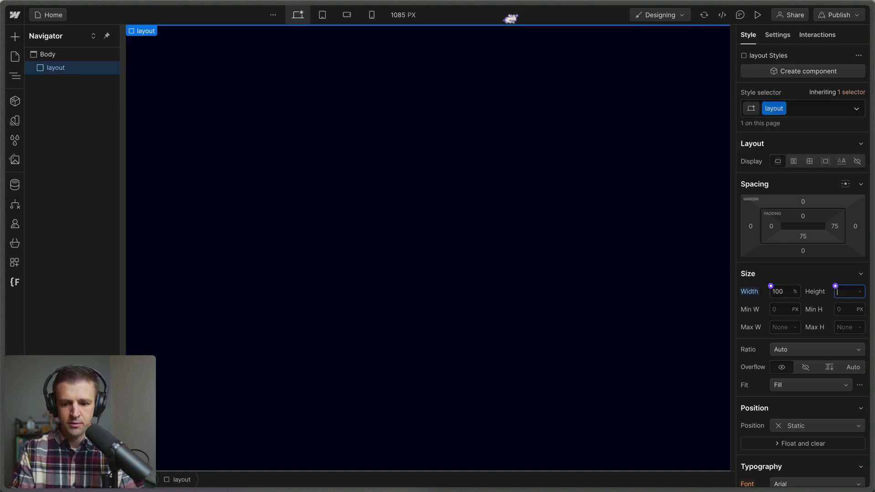
left_click(851, 314)
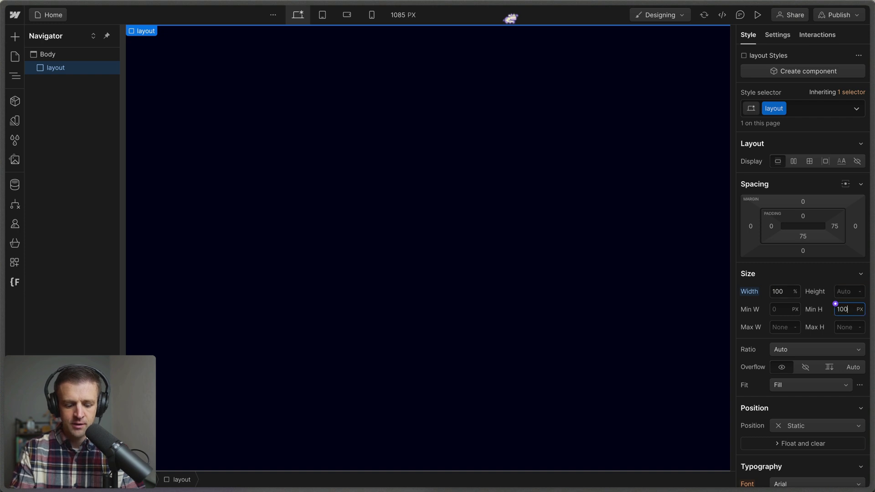
key("Return")
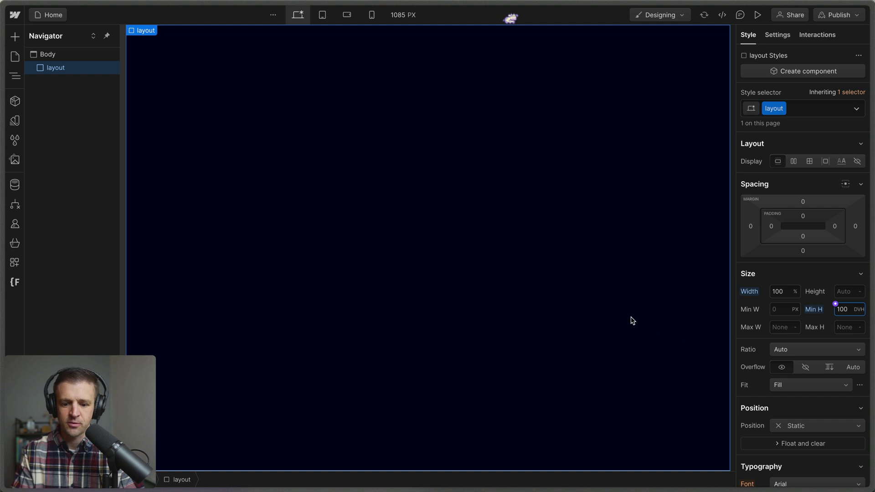
left_click(797, 163)
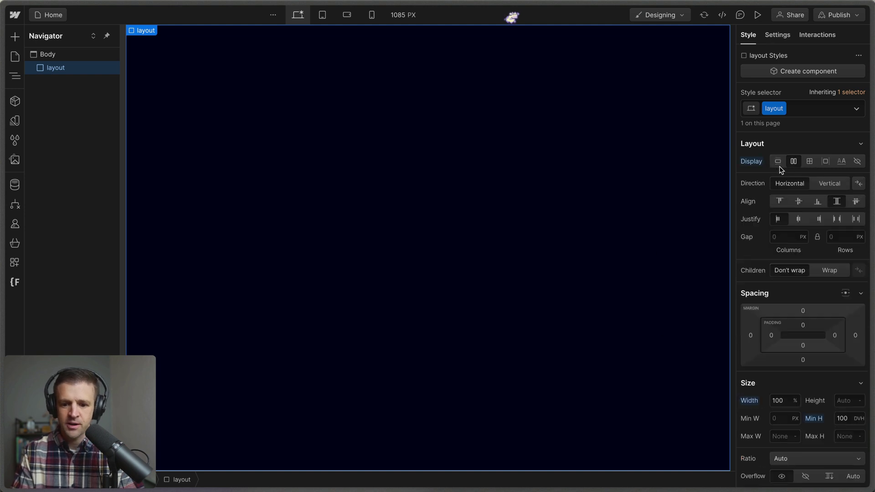
left_click(801, 219)
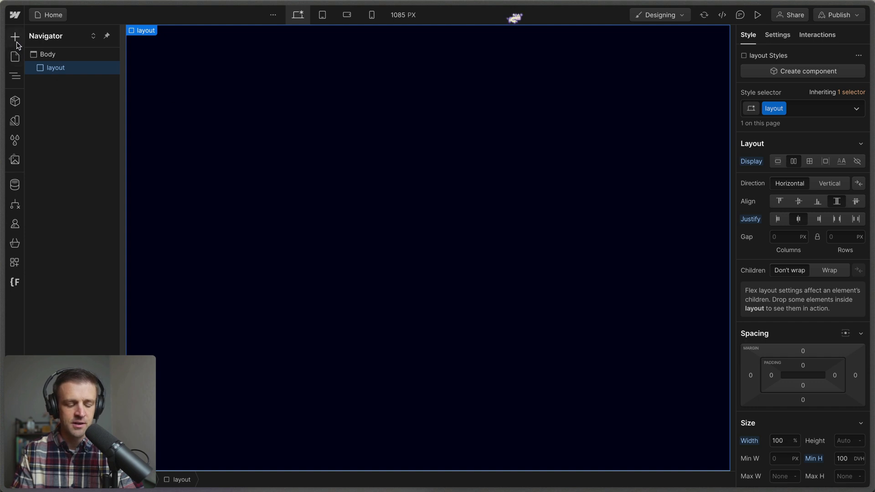
Insert a Div Block inside layout and give it the class bolt-holder.
key("super+k")
type("div")
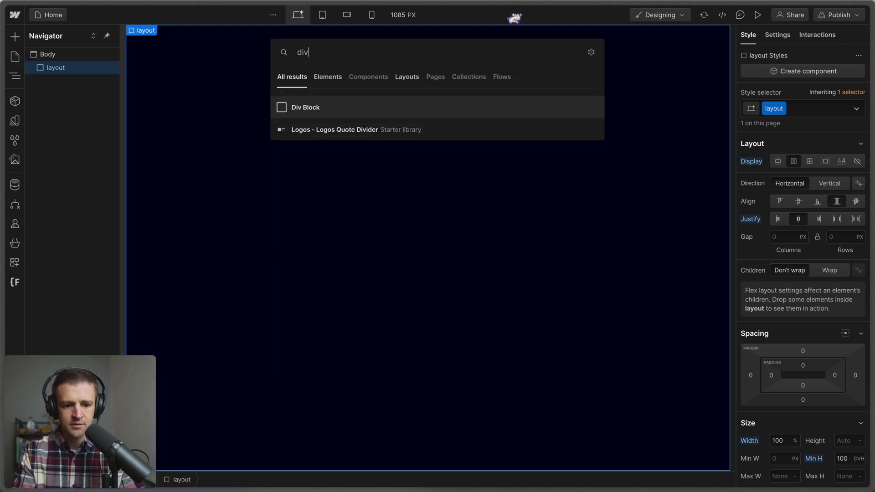
key("Return")
left_click(776, 112)
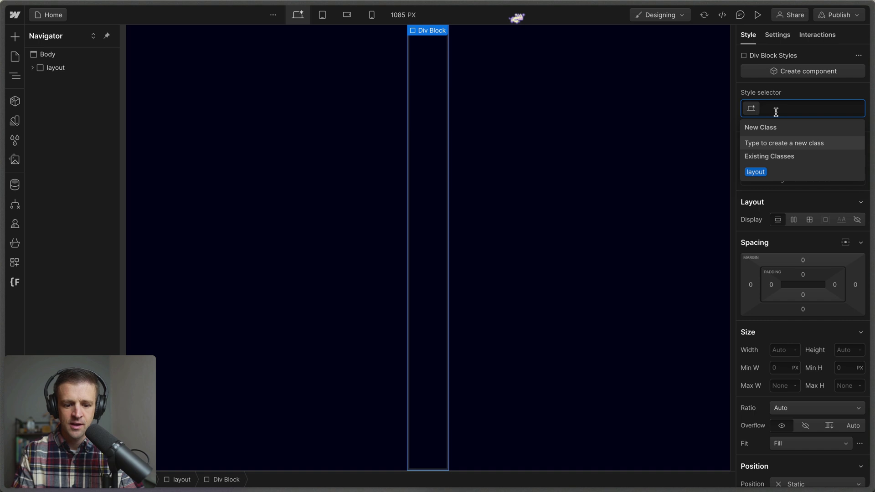
type("bo")
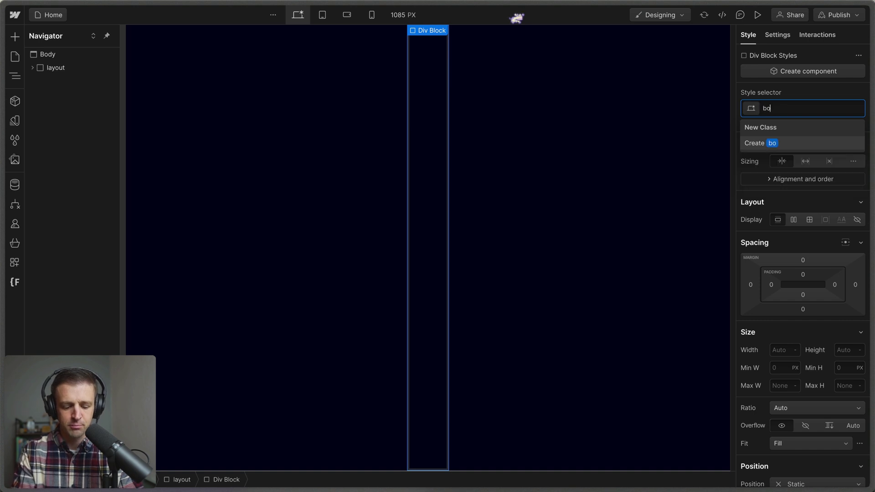
type("lt-holder")
key("Return")
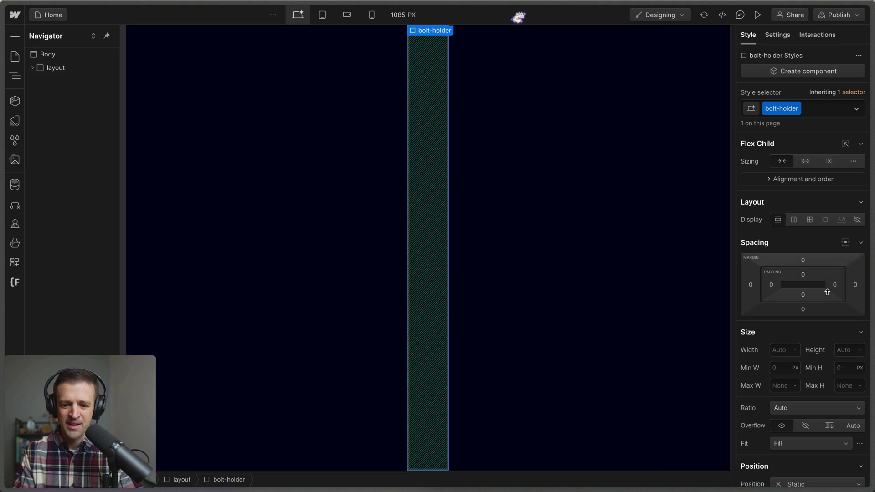
Set bolt-holder's height to 90vh.
left_click(848, 350)
type("90")
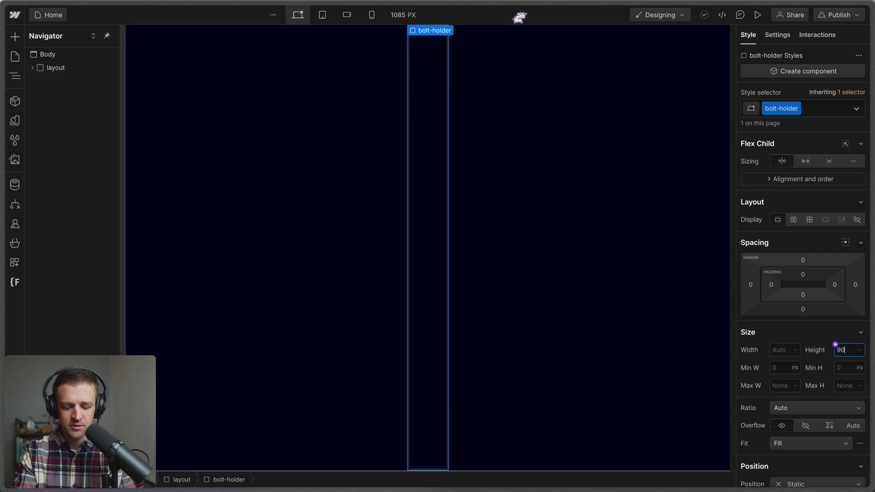
type("vh")
key("Return")
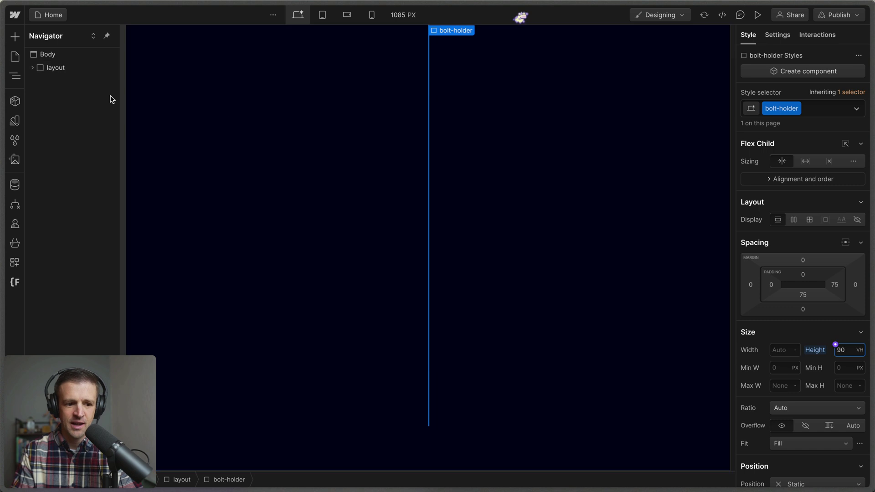
Align layout's children to the center vertically and make bolt-holder 40 px wide.
left_click(62, 67)
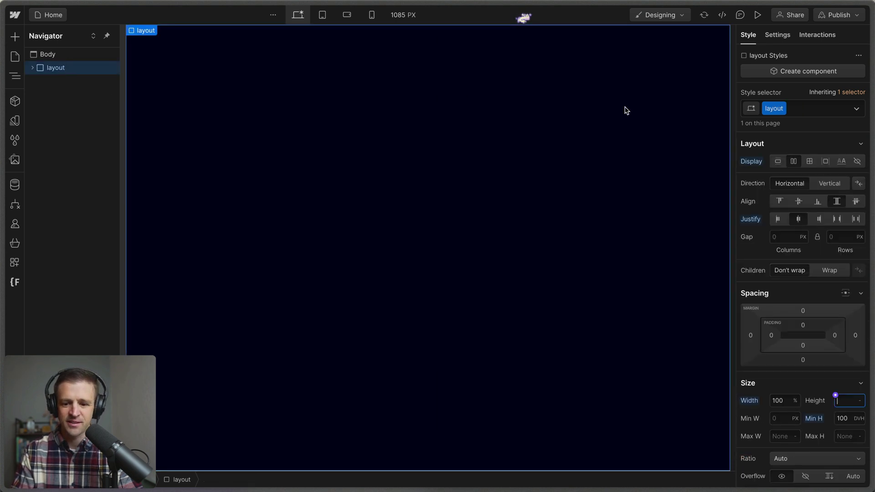
left_click(798, 202)
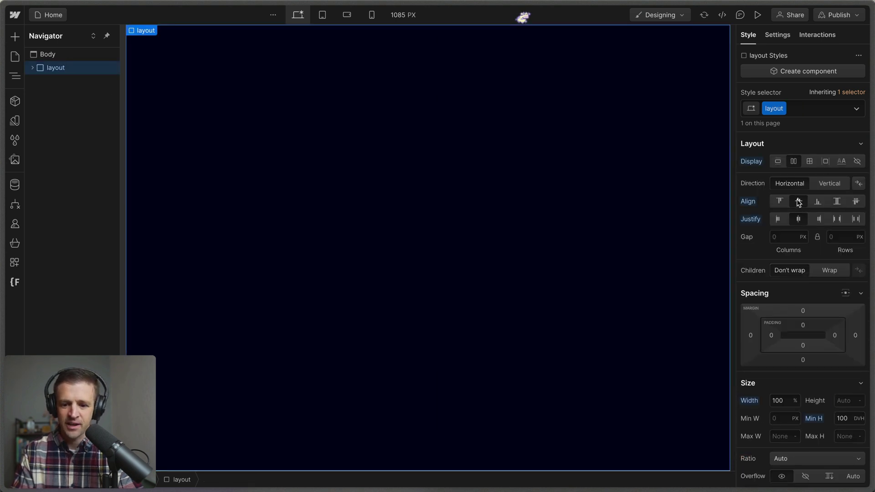
left_click(32, 67)
left_click(64, 81)
left_click(783, 350)
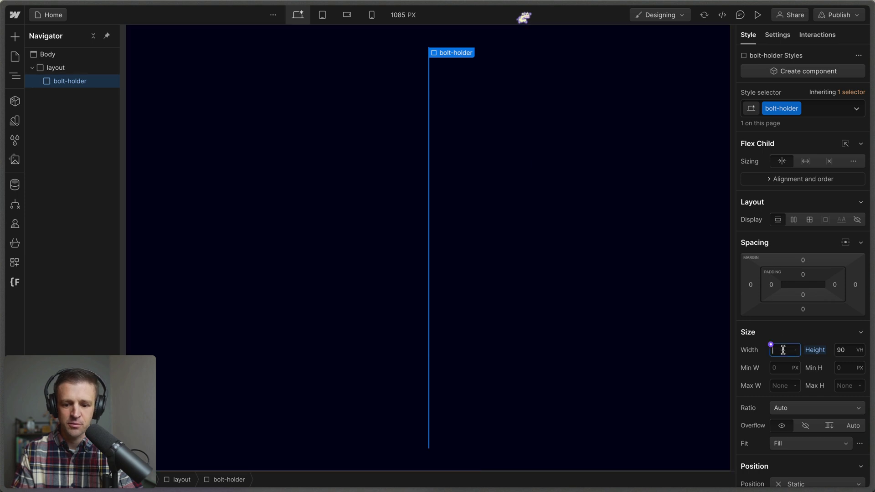
type("40")
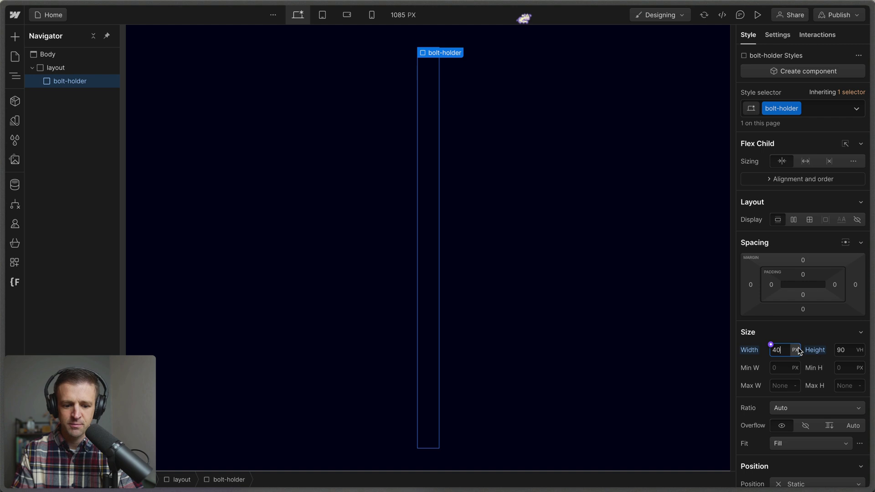
Give bolt-holder a dark purple #0b0939 background colour.
scroll(802, 335, "down", 3)
scroll(801, 331, "down", 3)
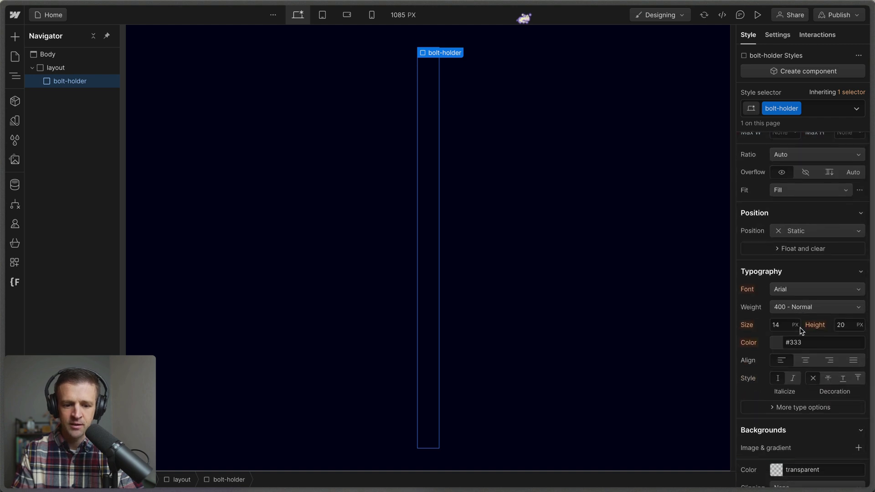
scroll(800, 332, "down", 2)
left_click(776, 386)
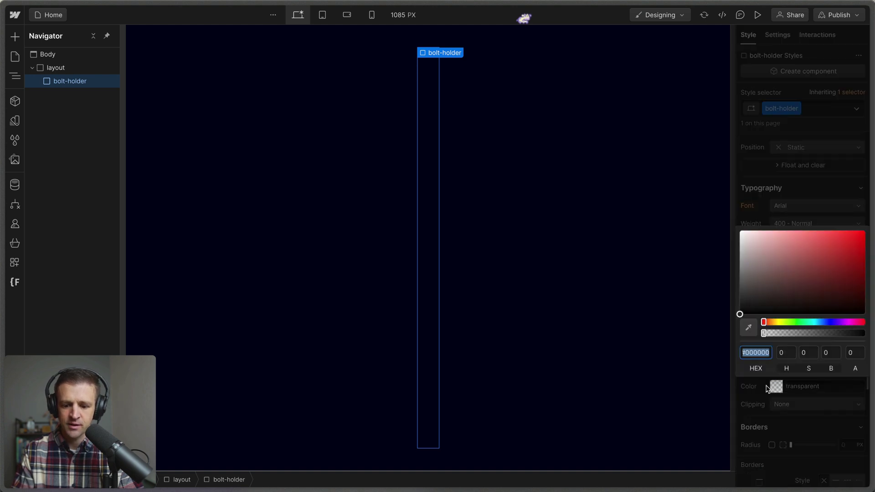
type("#020117")
key("Return")
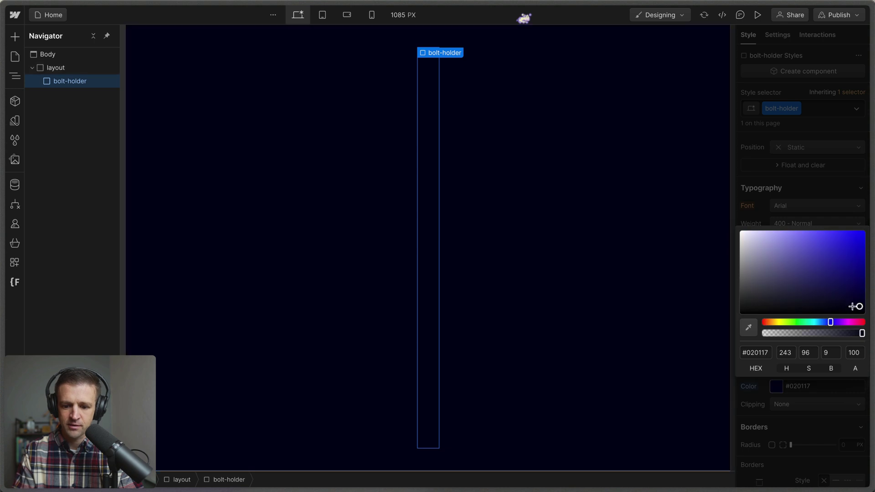
left_click_drag(851, 306, 851, 299)
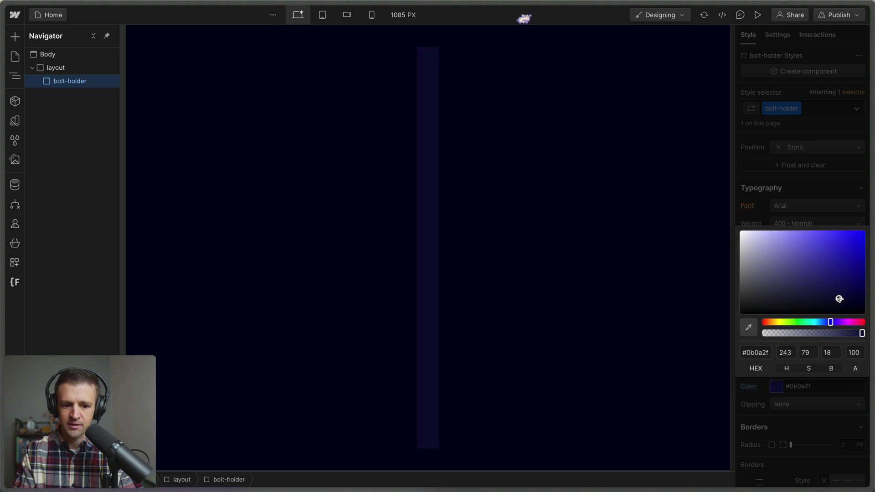
left_click(832, 168)
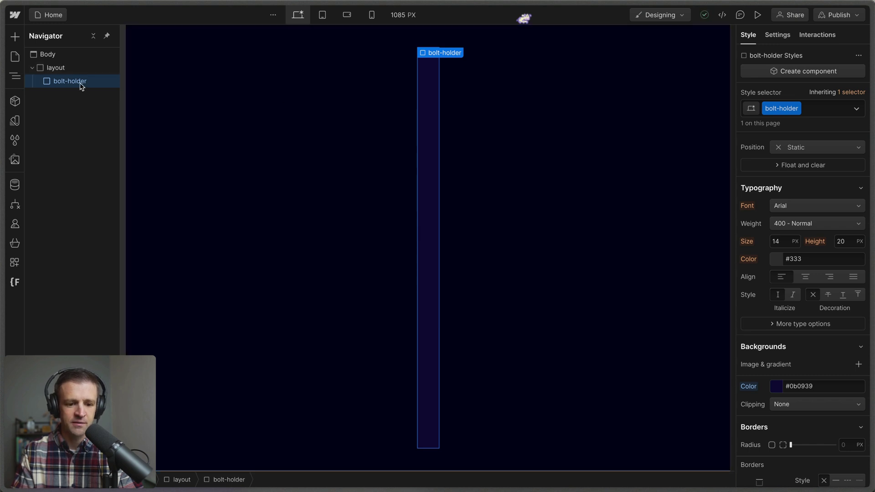
Make bolt-holder relatively positioned and add a child div with the class highlight.
left_click(816, 147)
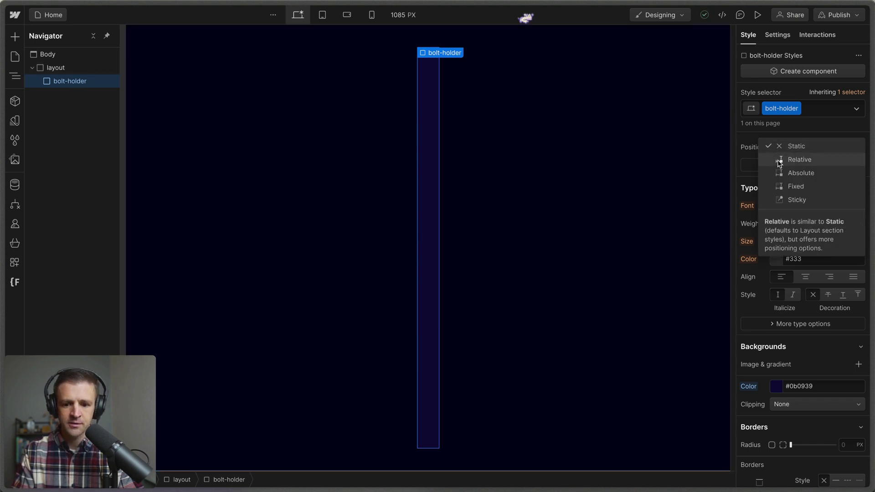
left_click(791, 160)
key("super+e")
type("div")
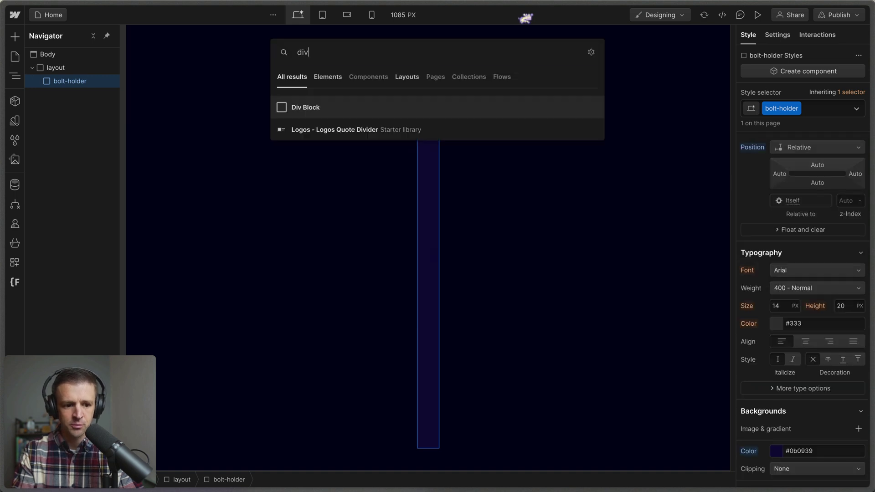
key("Return")
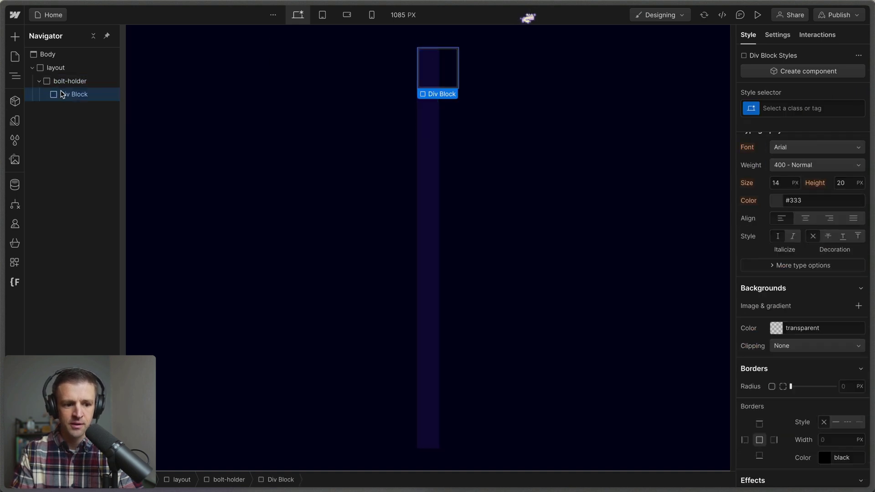
key("super+Return")
type("highlight")
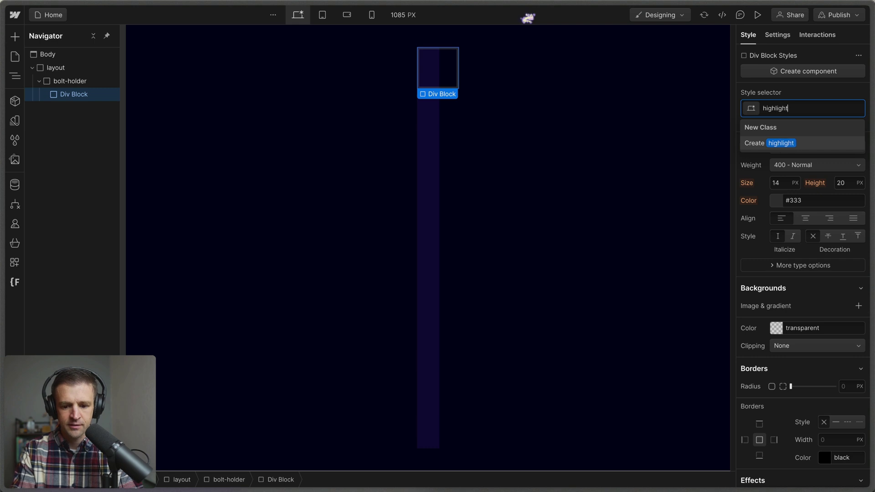
key("Return")
Size the highlight to 200% width and 10rem height.
scroll(785, 241, "up", 8)
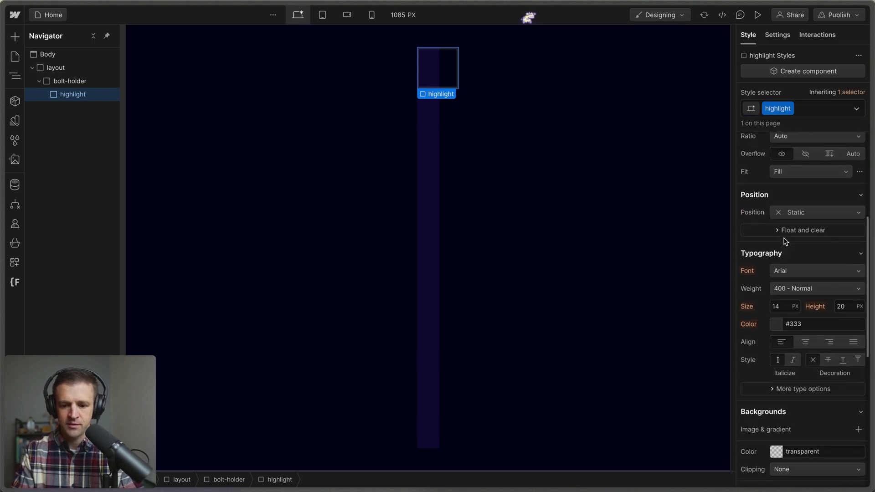
left_click(782, 290)
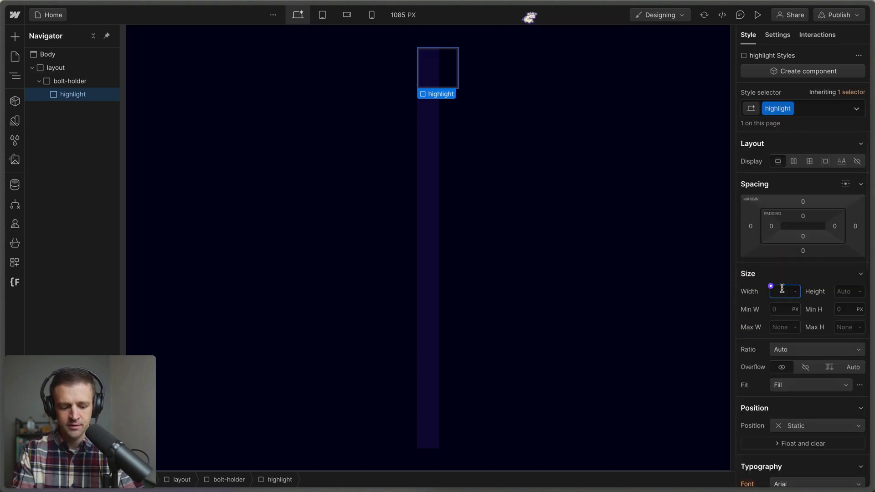
type("200%")
key("Return")
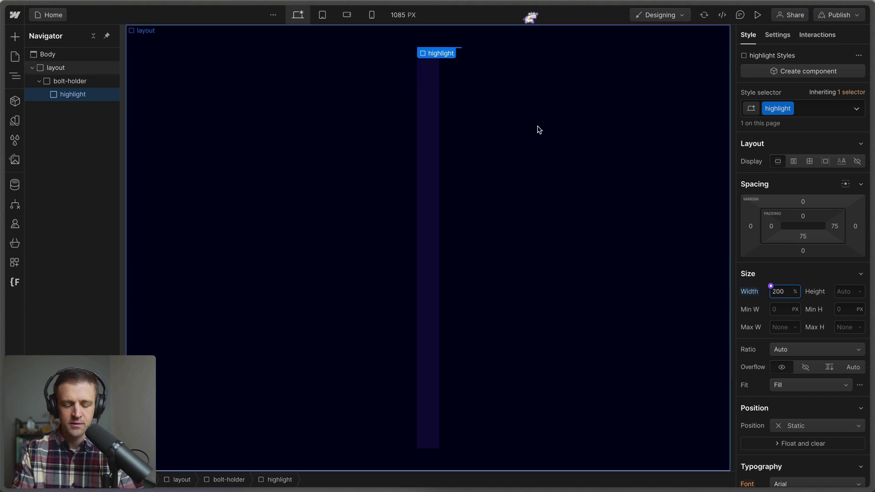
left_click(843, 291)
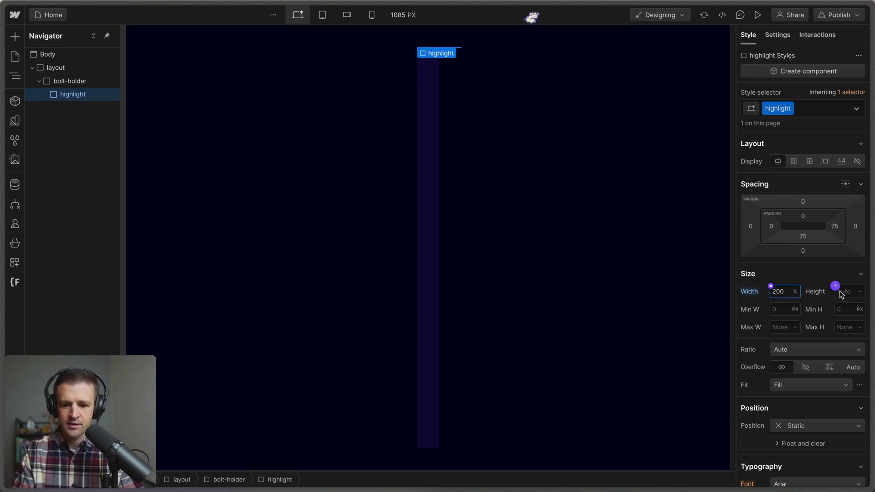
type("10rem")
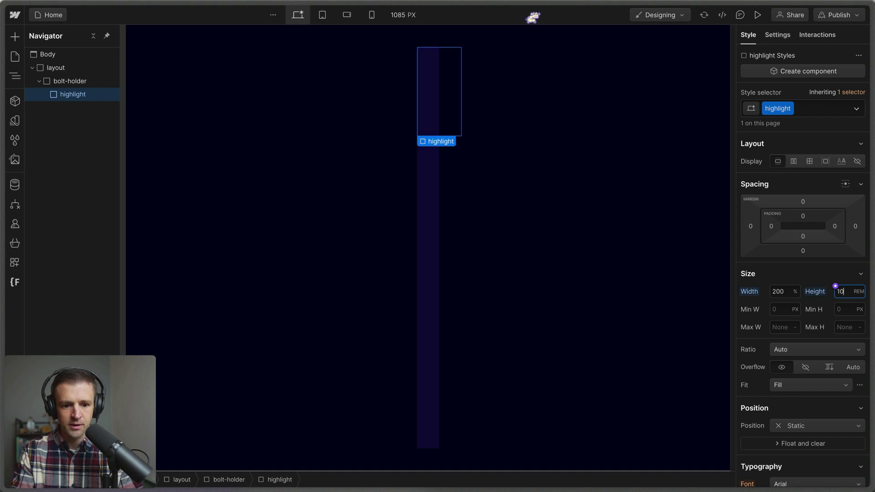
Position the highlight absolutely with a -50% left offset.
scroll(821, 331, "down", 10)
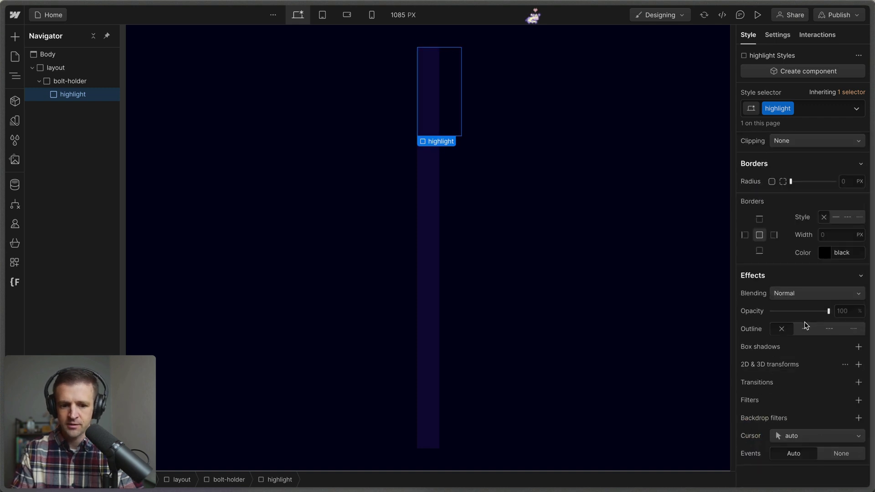
scroll(806, 325, "up", 8)
left_click(816, 246)
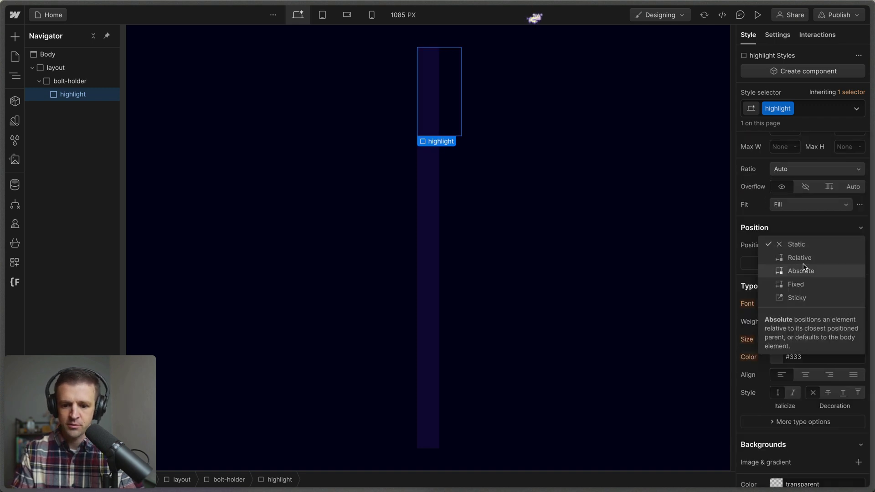
left_click(782, 267)
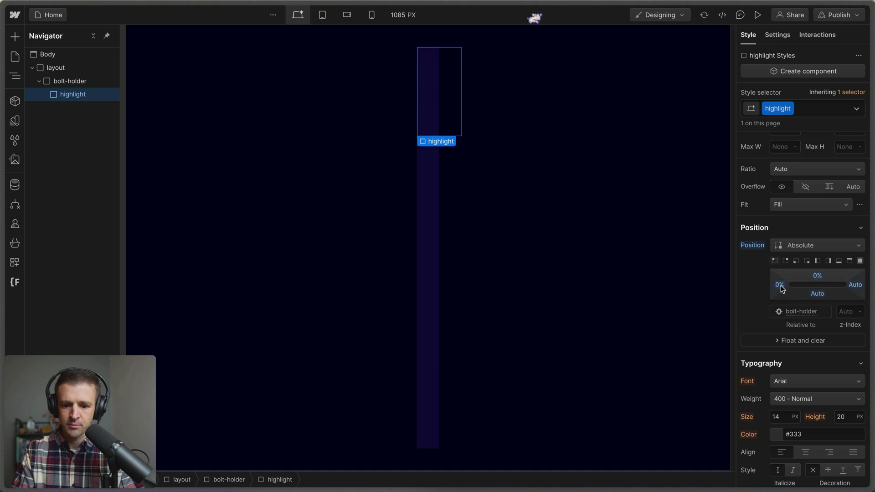
left_click(779, 285)
type("-50%")
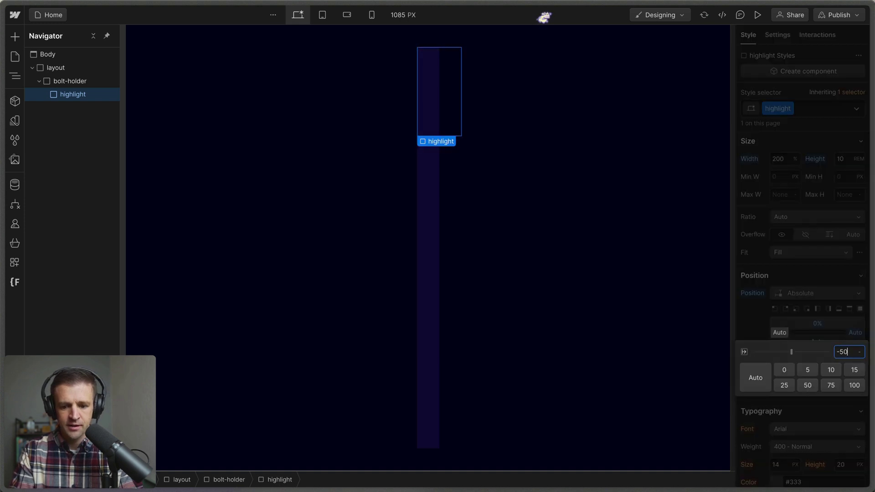
key("Return")
left_click(775, 273)
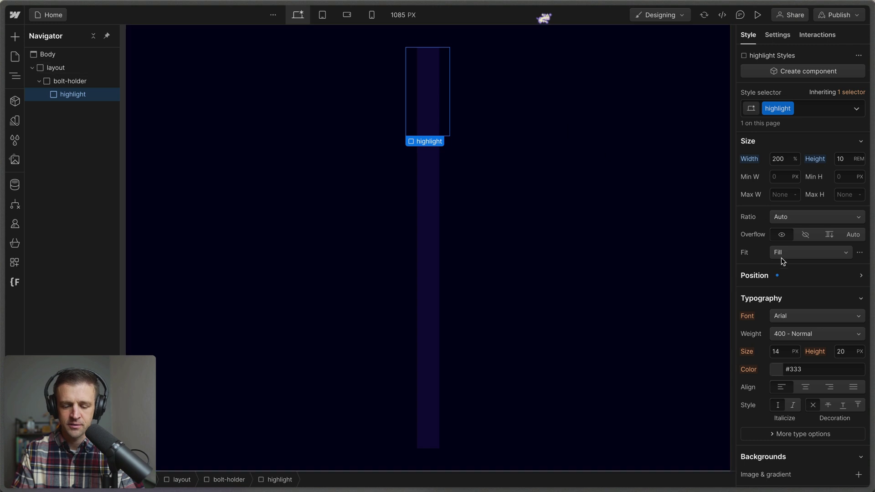
scroll(784, 274, "down", 5)
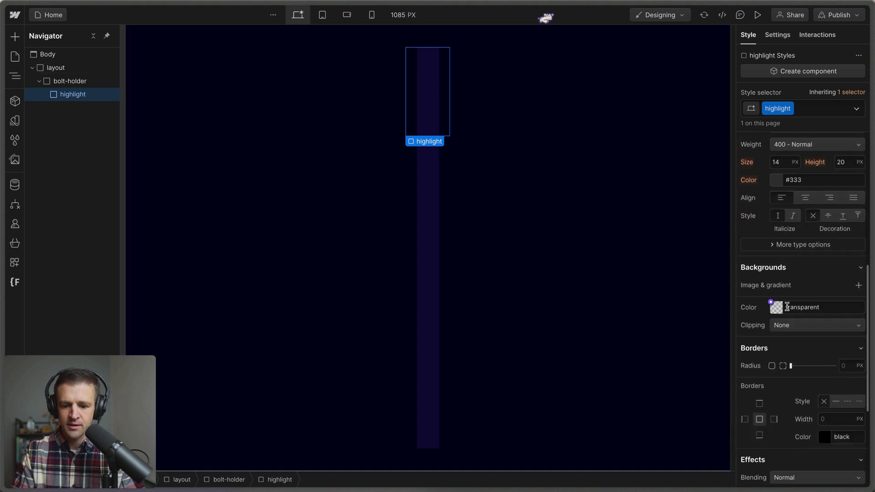
Add a linear gradient background to highlight, with a fully transparent white first stop.
left_click(859, 286)
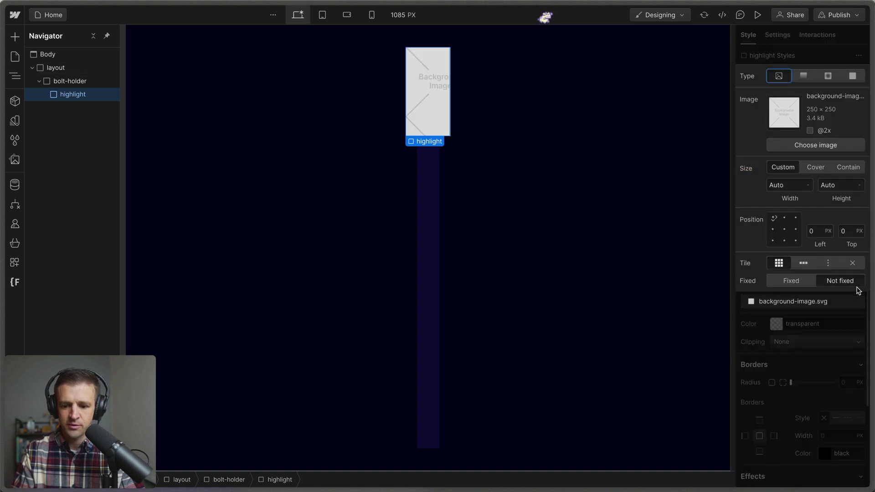
left_click(804, 77)
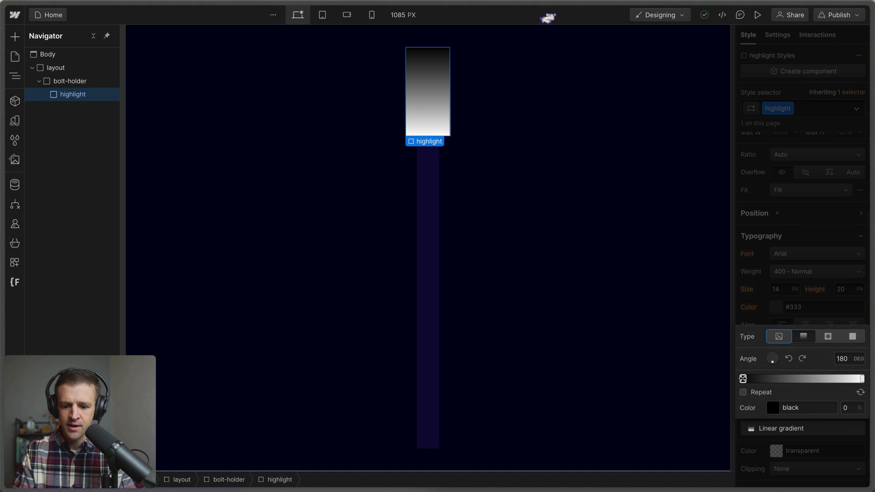
left_click(743, 378)
left_click_drag(760, 263, 726, 233)
left_click(855, 348)
type("0")
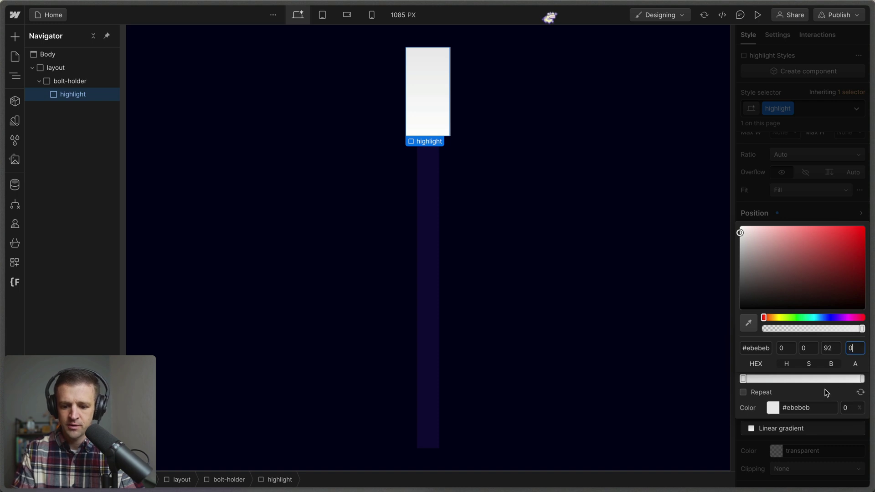
key("Return")
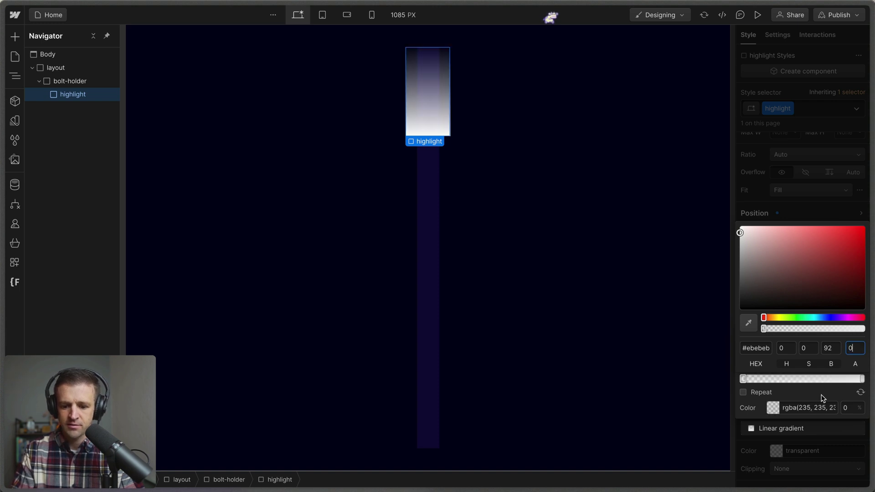
left_click(804, 381)
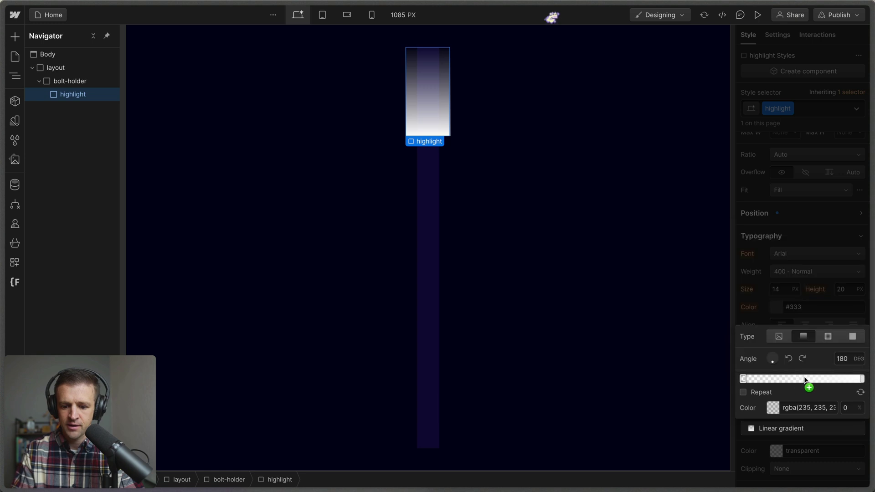
Add a middle white gradient stop at 90% opacity.
left_click(803, 380)
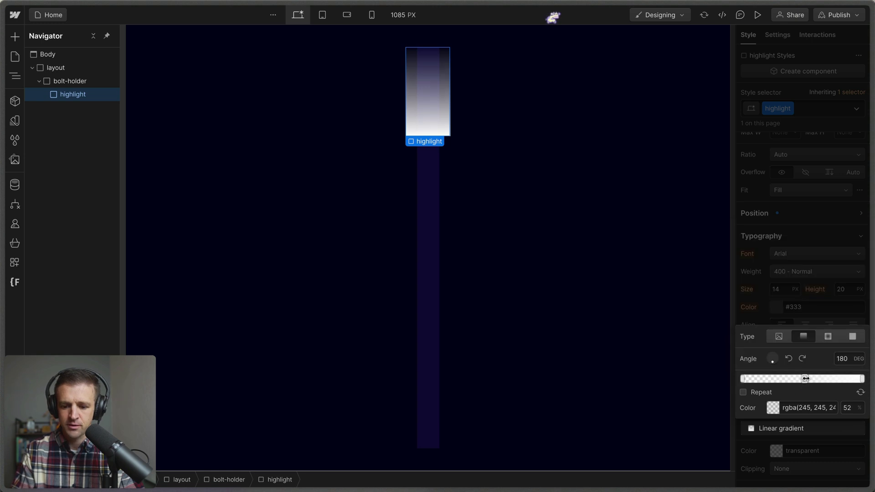
left_click(804, 379)
left_click_drag(762, 273, 726, 229)
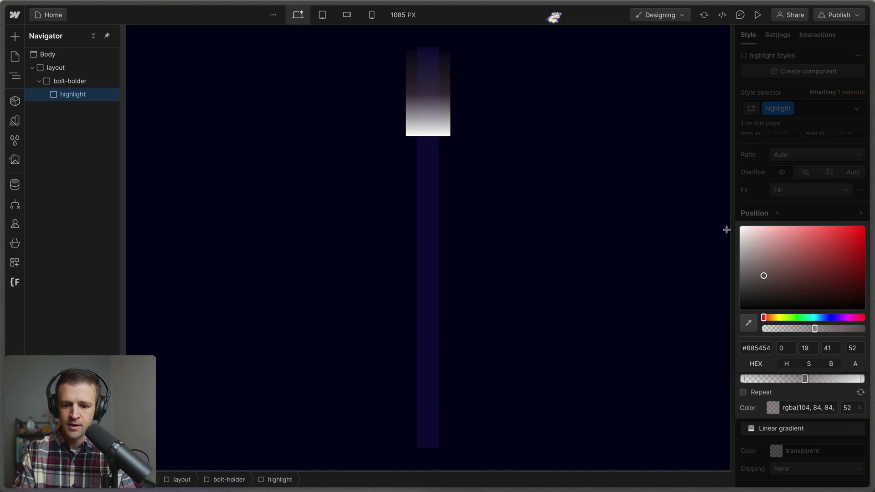
left_click(856, 348)
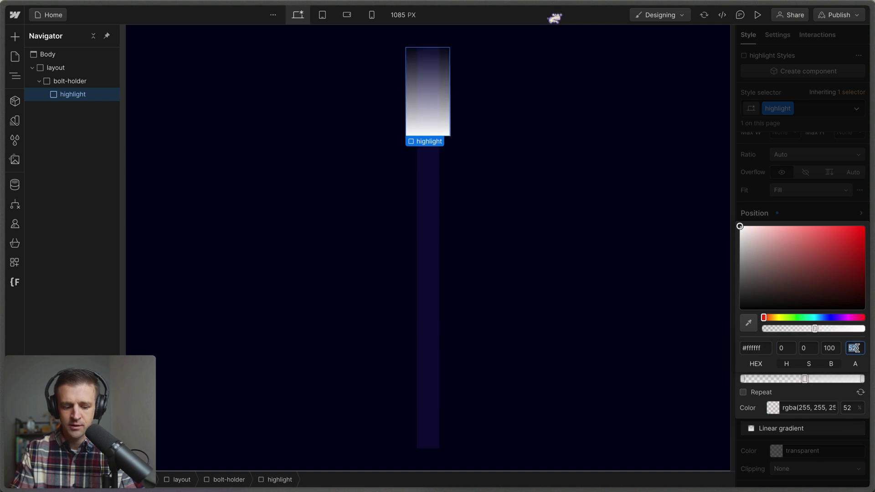
type("1")
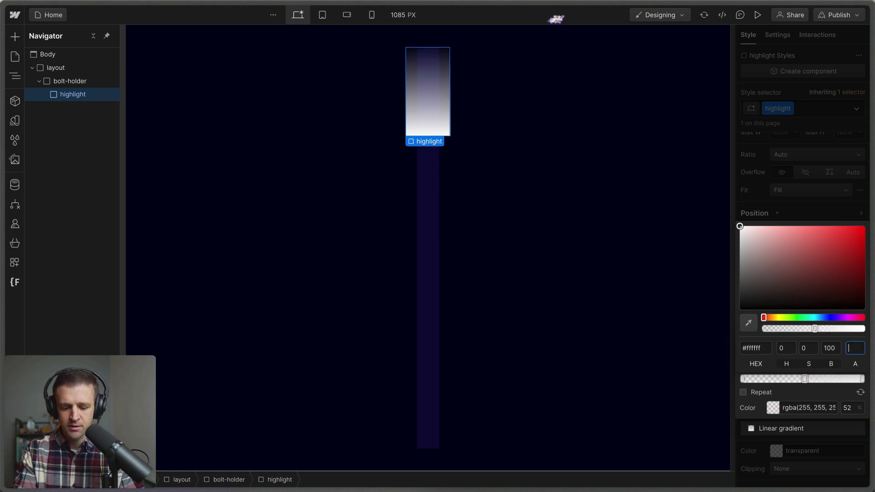
key("BackSpace")
type("90")
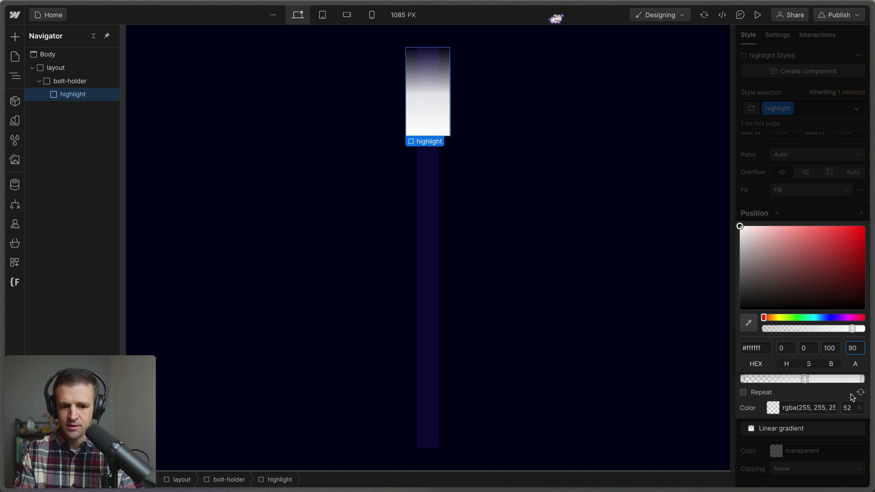
left_click(837, 427)
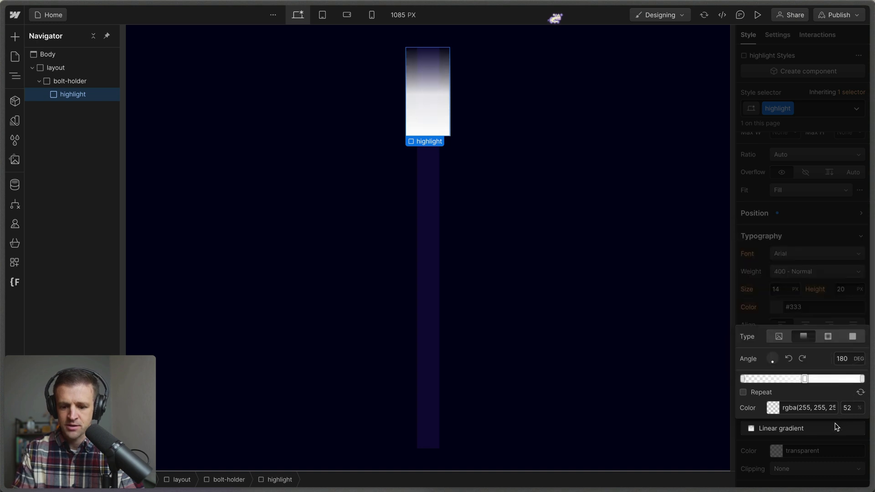
Make the last gradient stop light grey #d5d5d5 and fully transparent.
left_click(862, 379)
mouse_move(741, 227)
left_mouse_down()
mouse_move(739, 248)
mouse_move(734, 240)
left_mouse_up()
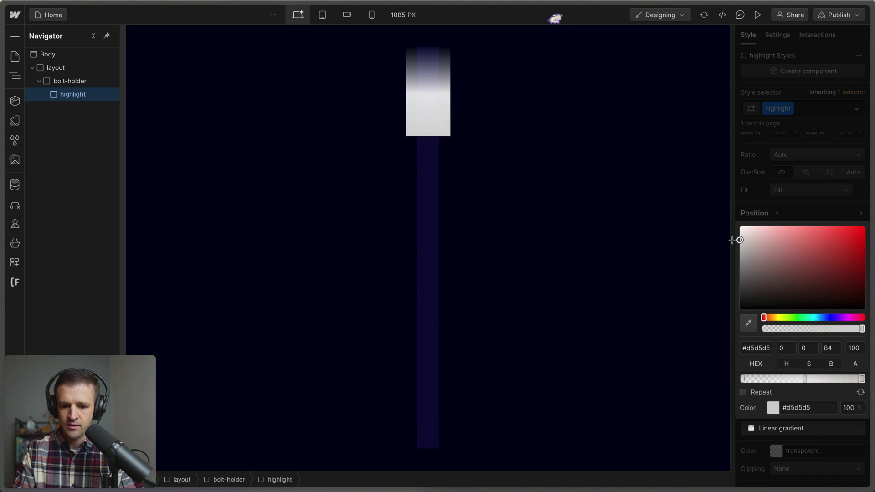
left_click(857, 346)
type("0")
key("Return")
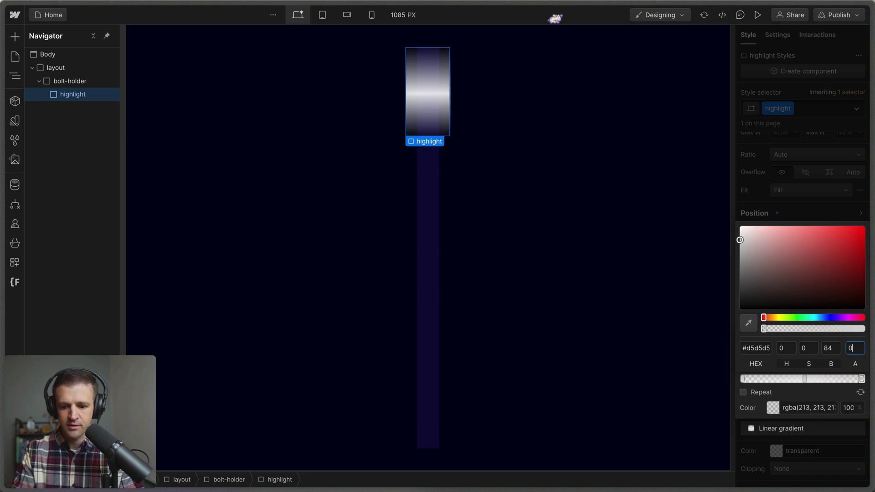
key("Escape")
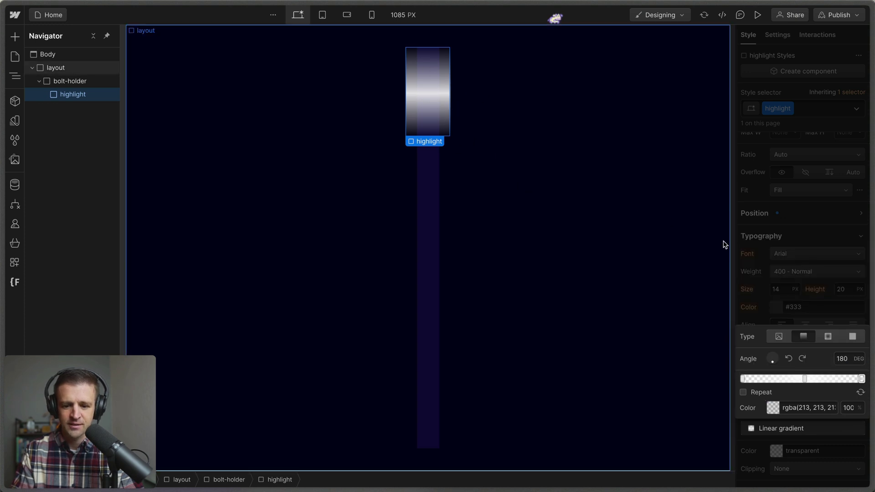
left_click(806, 305)
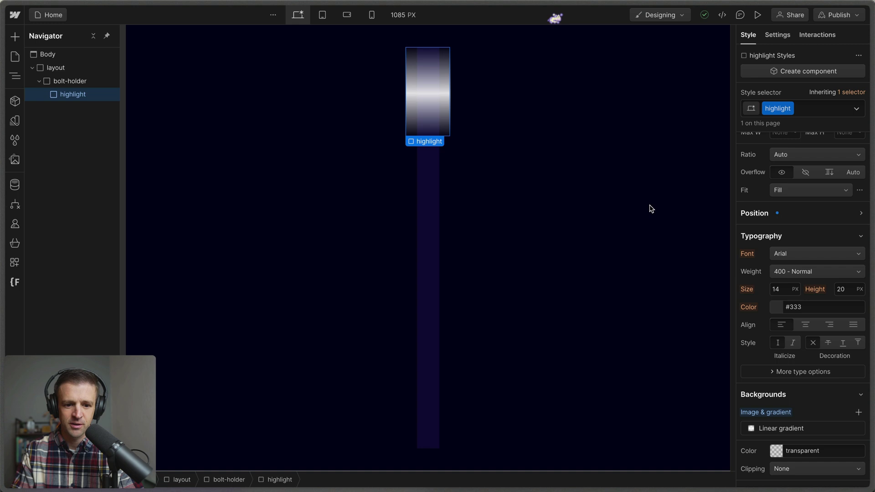
Hide bolt-holder's overflow so the highlight glow no longer spills out.
left_click(73, 81)
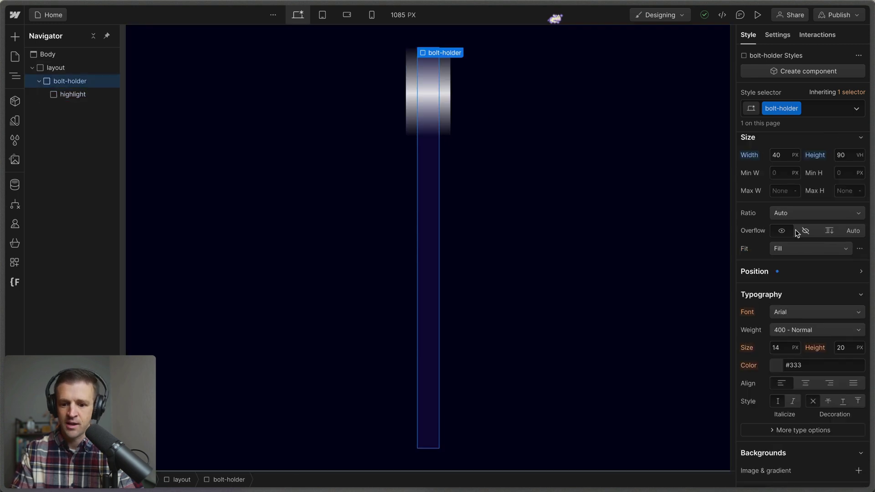
scroll(802, 249, "up", 2)
left_click(806, 258)
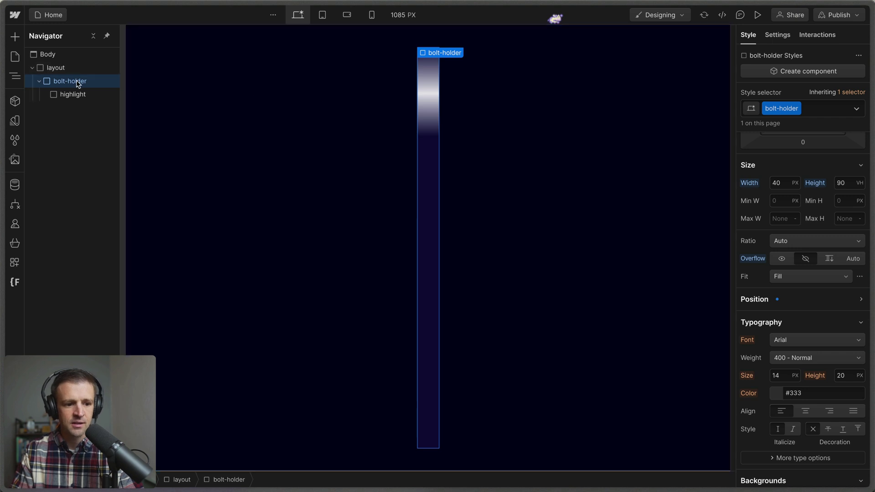
Launch the Clip Path Bae app from the connected apps list.
left_click(135, 207)
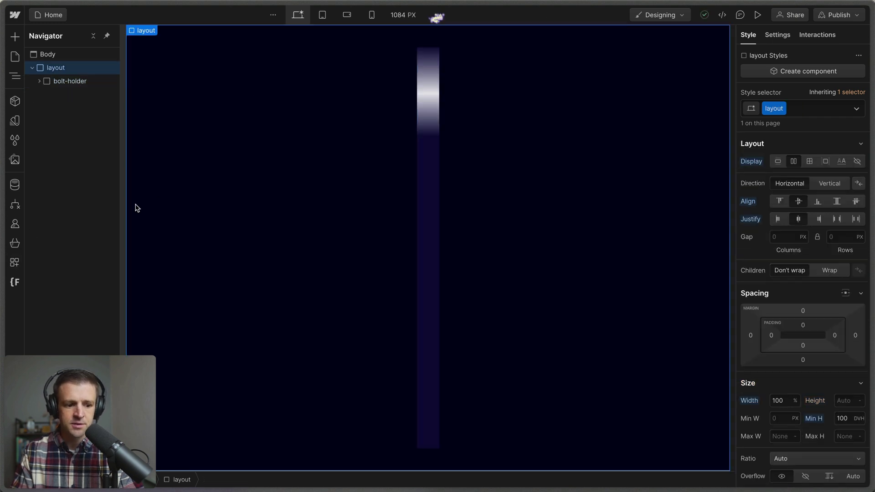
left_click(21, 263)
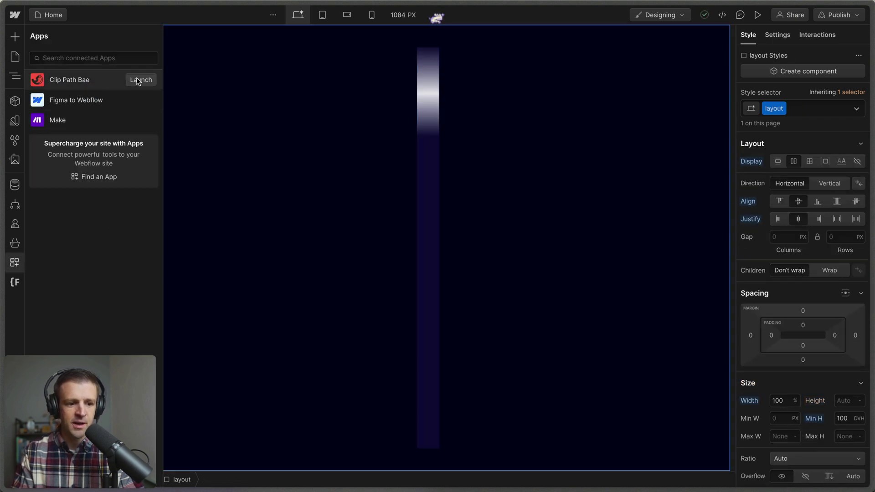
left_click(138, 80)
left_click_drag(414, 78, 460, 105)
left_click(432, 80)
Clip bolt-holder to the Lightning shape with Clip Path Bae.
left_click(64, 80)
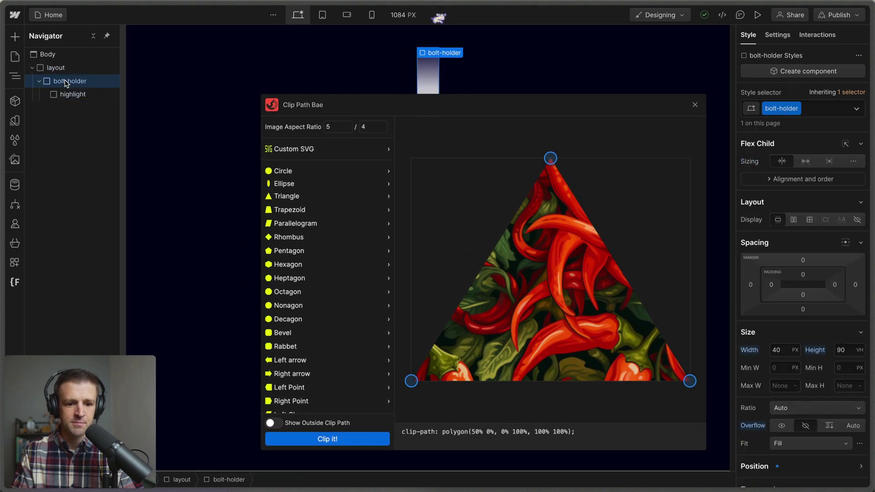
scroll(345, 214, "down", 5)
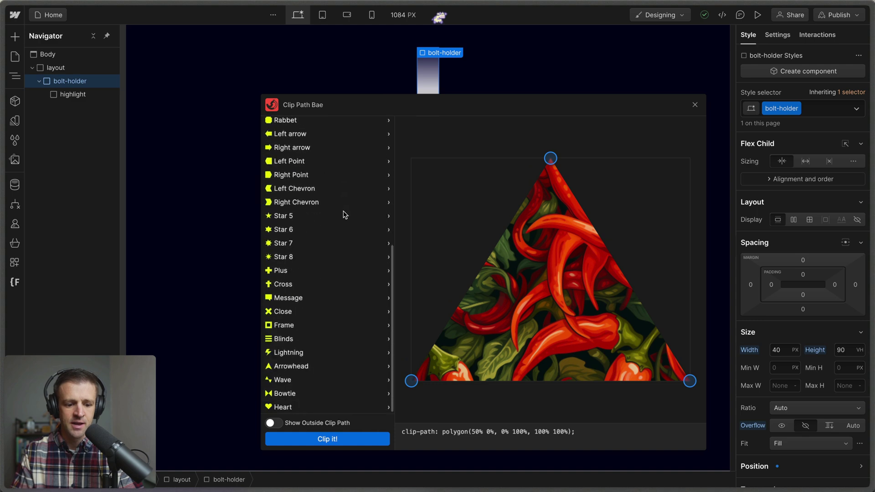
left_click(292, 352)
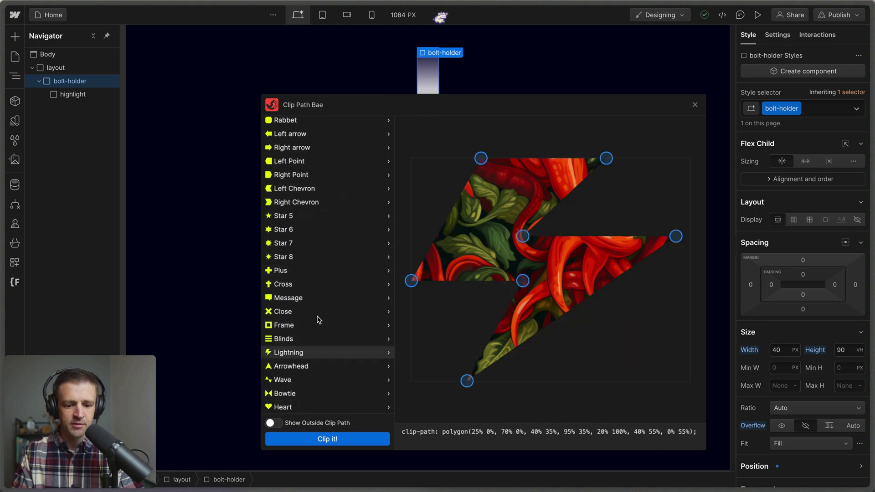
left_click_drag(544, 100, 823, 62)
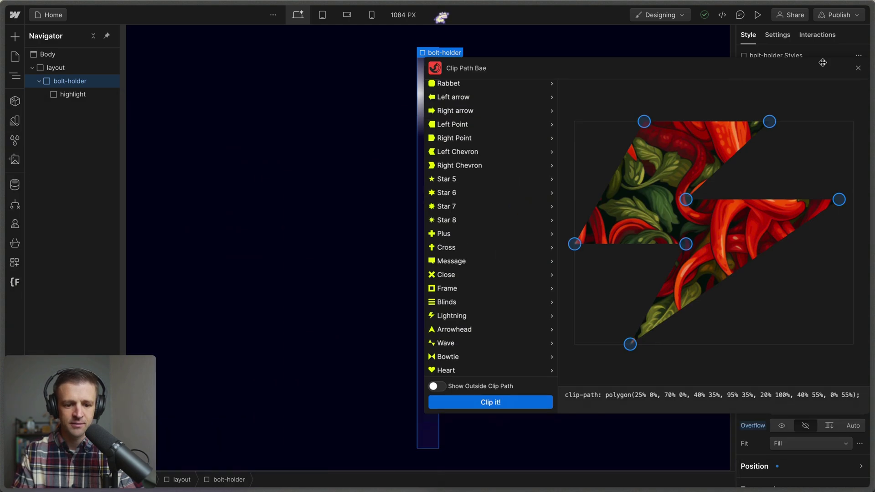
left_click(505, 402)
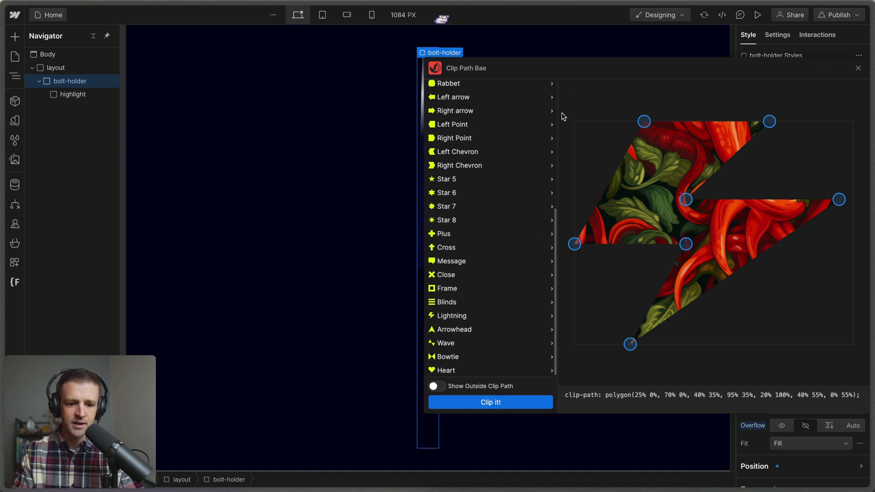
left_click(857, 69)
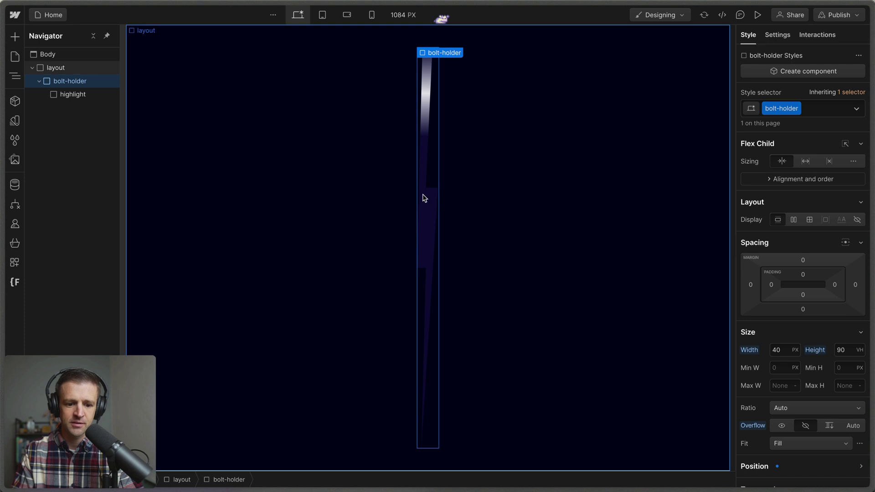
left_click(15, 262)
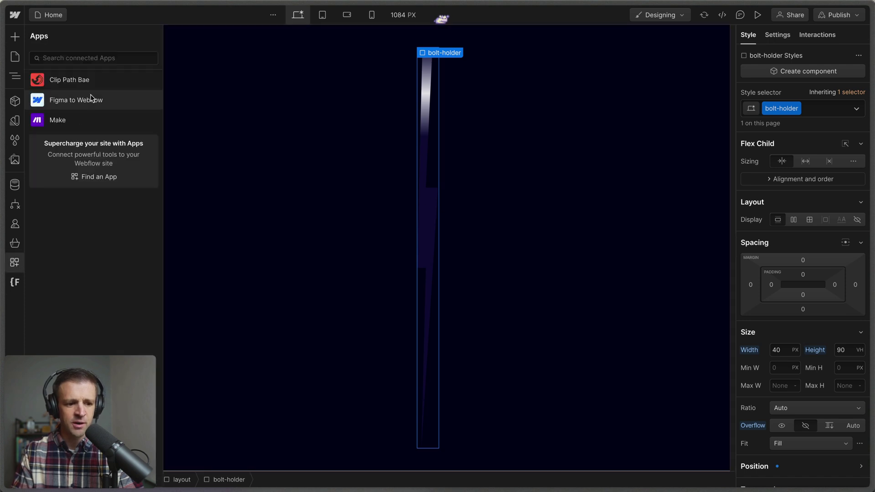
Relaunch Clip Path Bae and pick the Lightning shape.
left_click(134, 80)
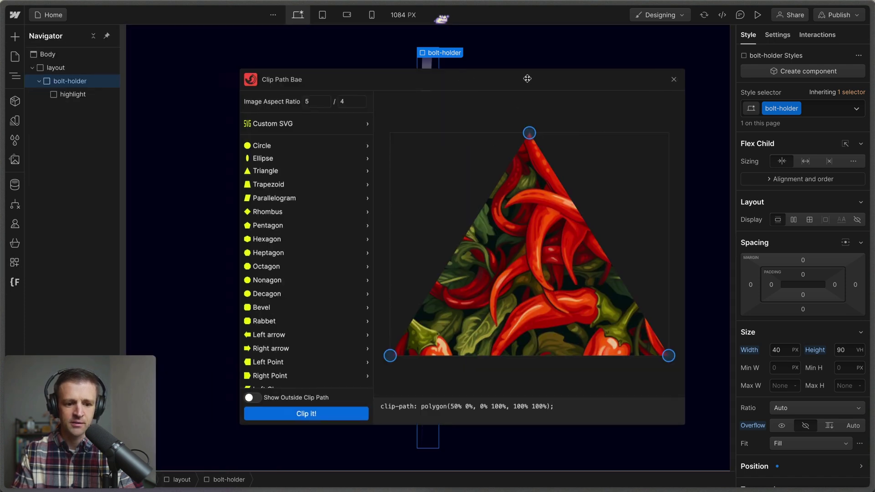
scroll(358, 331, "down", 5)
left_click(354, 331)
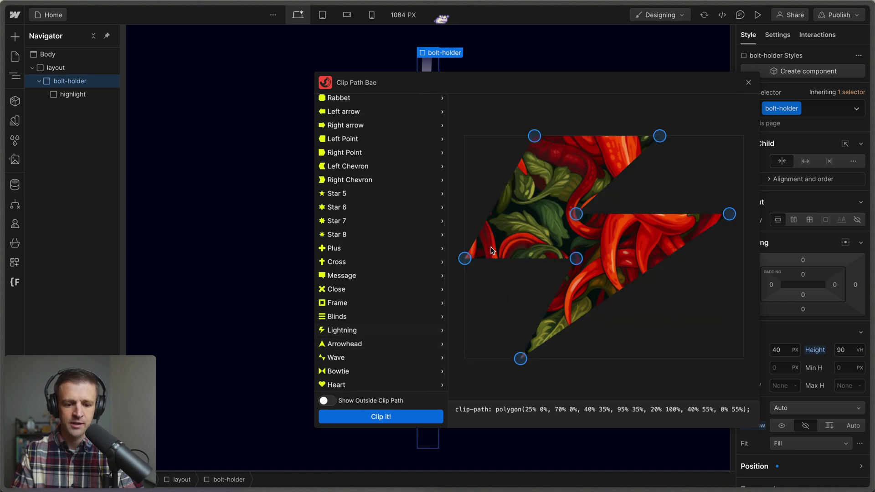
Narrow the lightning-bolt polygon by dragging its points inward, then close the app.
left_click_drag(465, 258, 540, 233)
left_click_drag(576, 258, 567, 268)
left_click_drag(729, 214, 599, 267)
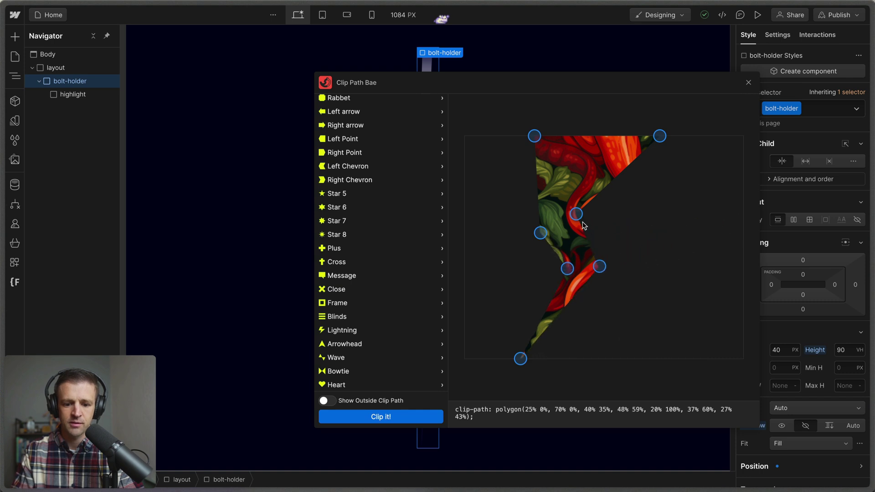
left_click_drag(576, 214, 573, 224)
left_click_drag(535, 135, 625, 136)
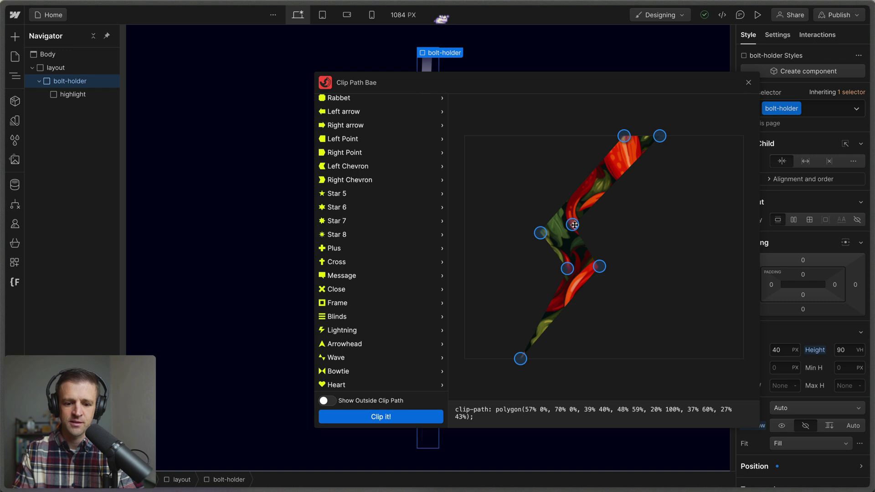
mouse_move(572, 225)
left_mouse_down()
mouse_move(567, 239)
mouse_move(563, 231)
left_mouse_up()
left_click_drag(566, 268, 584, 268)
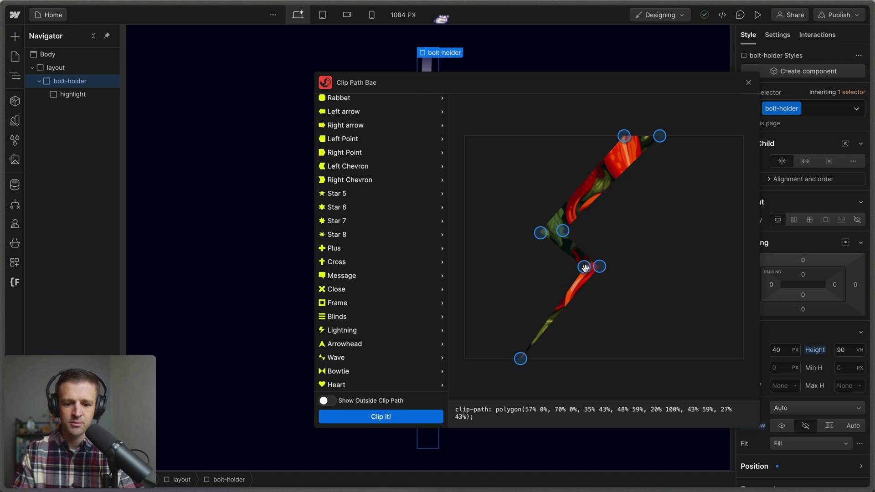
left_click_drag(624, 137, 602, 136)
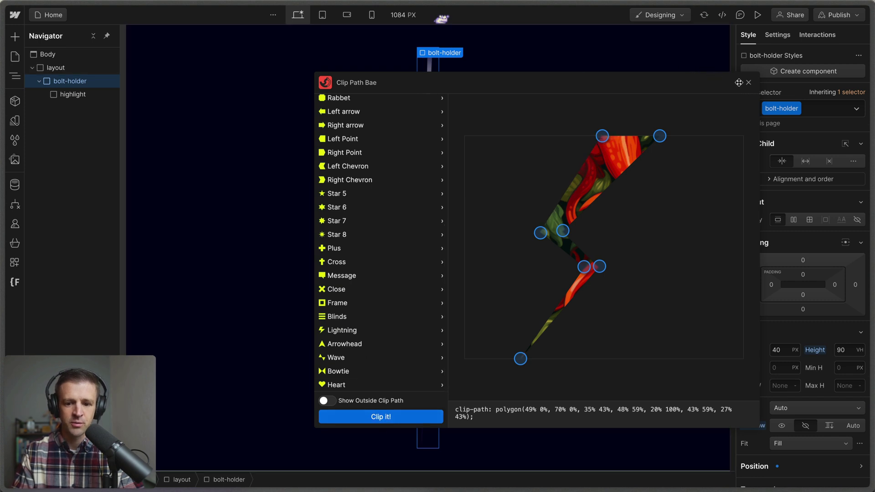
left_click(748, 82)
left_click(482, 137)
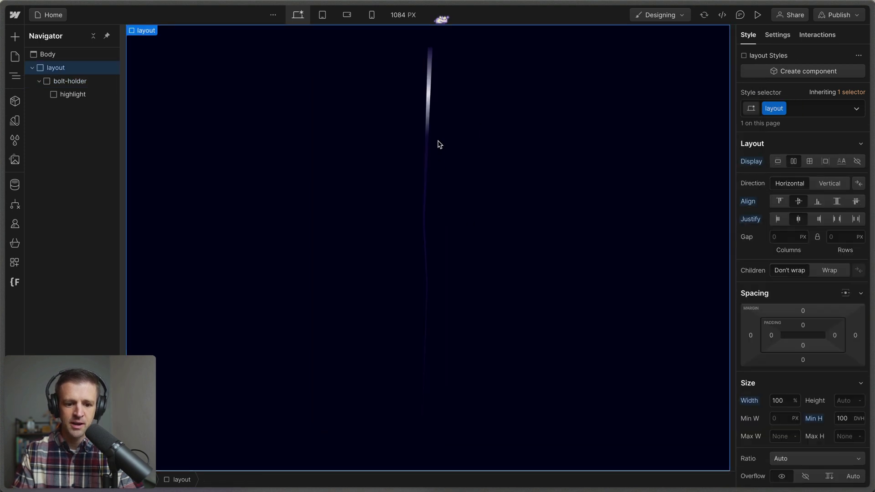
left_click(429, 101)
scroll(813, 307, "down", 5)
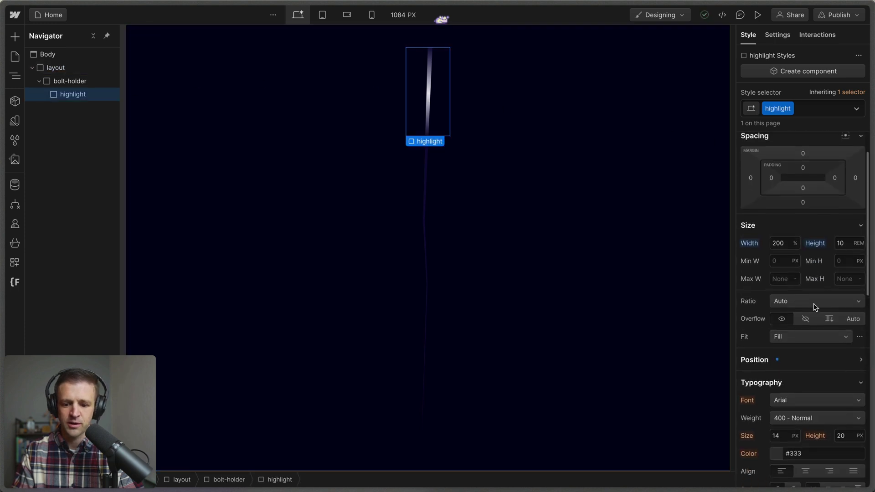
left_click(807, 297)
scroll(809, 292, "down", 10)
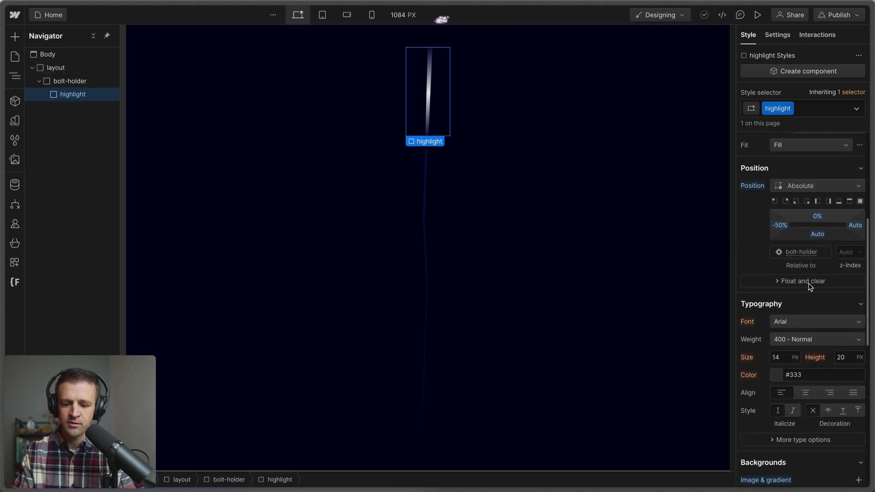
left_click(859, 365)
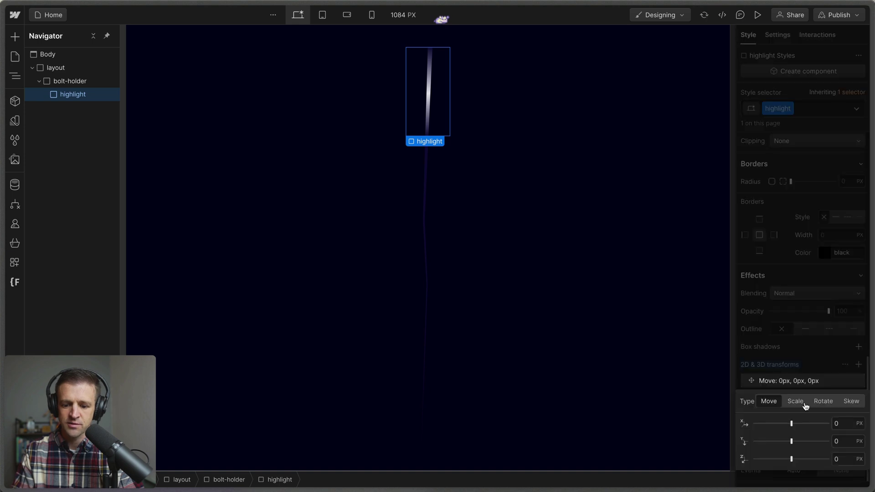
mouse_move(791, 441)
left_mouse_down()
mouse_move(831, 437)
mouse_move(788, 436)
left_mouse_up()
left_click(816, 383)
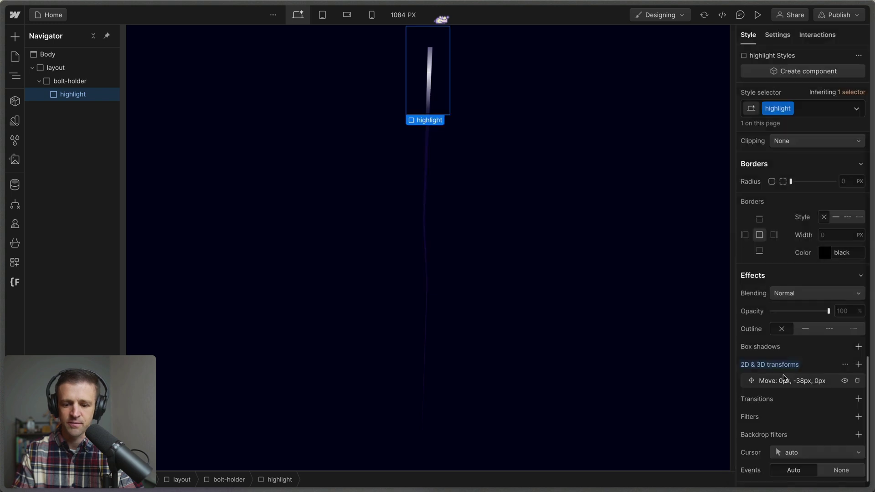
scroll(780, 370, "up", 5)
scroll(780, 370, "up", 4)
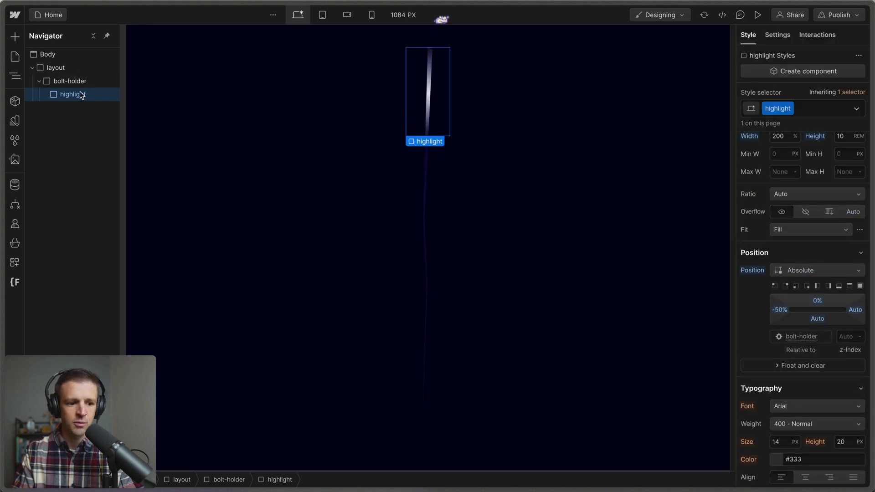
Duplicate bolt-holder until the layout holds ten bolt bars.
left_click(64, 81)
left_click(39, 81)
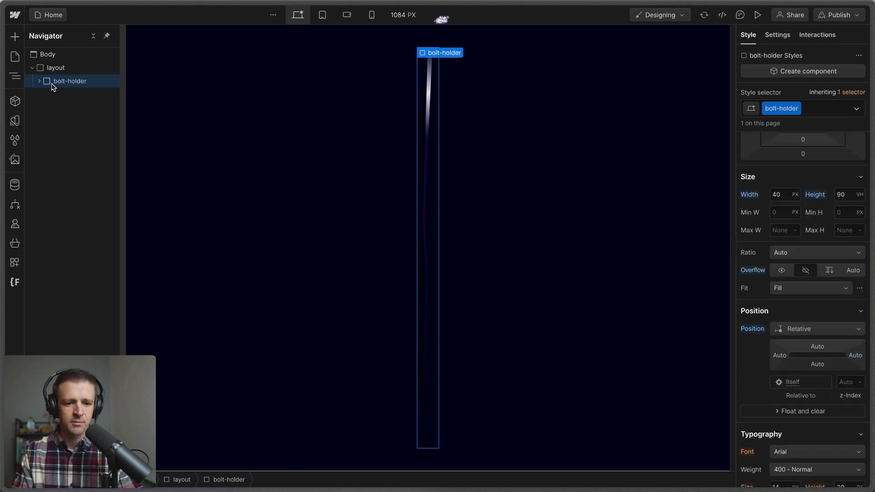
key("ctrl+d")
key("ctrl+d")
key("ctrl+d")
key("ctrl+d")
key("ctrl+d")
key("ctrl+d")
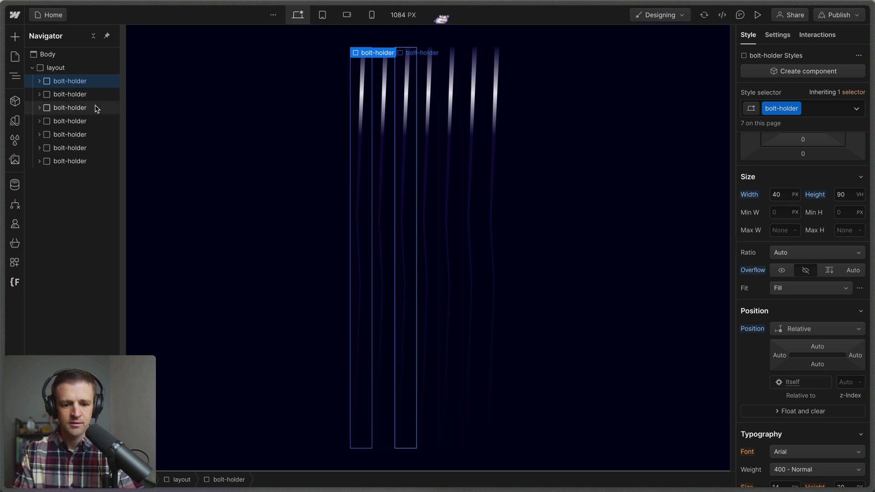
key("ctrl+d")
key("ctrl+d")
left_click(72, 188)
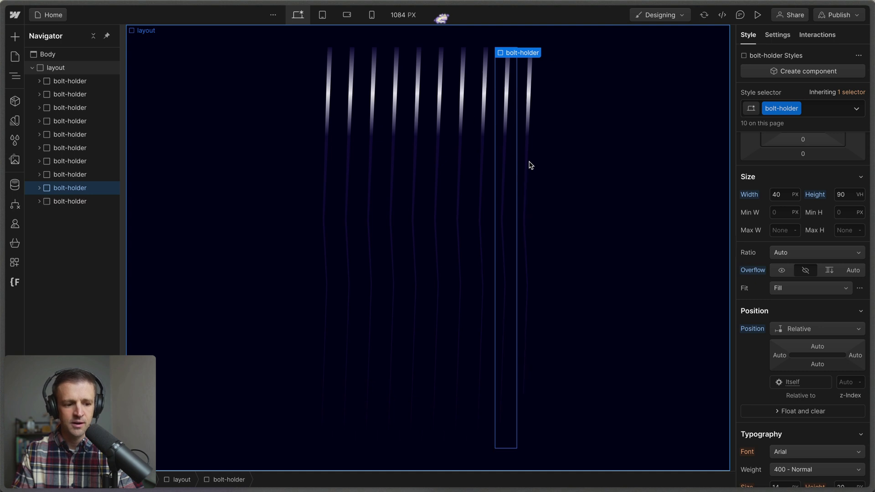
key("ctrl+d")
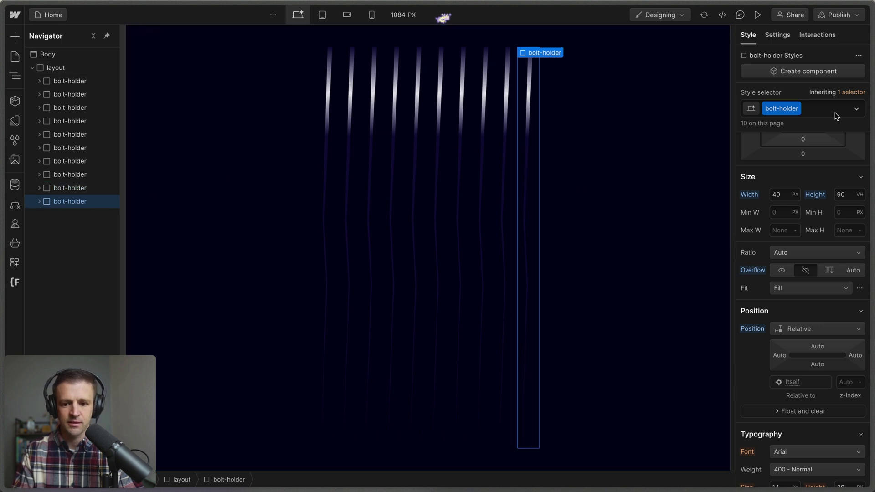
Give the tenth bar an is-flipped combo class rotated 180° on Y.
left_click(835, 110)
type("is-flipped")
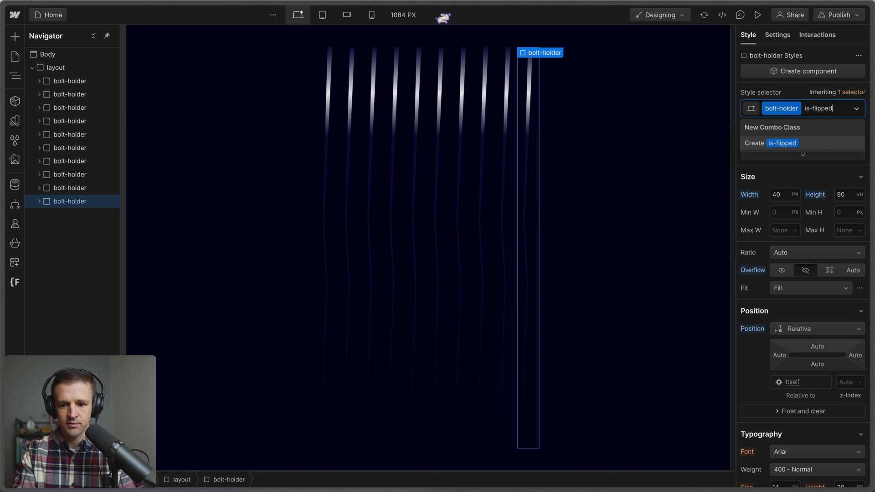
key("Return")
scroll(809, 239, "down", 10)
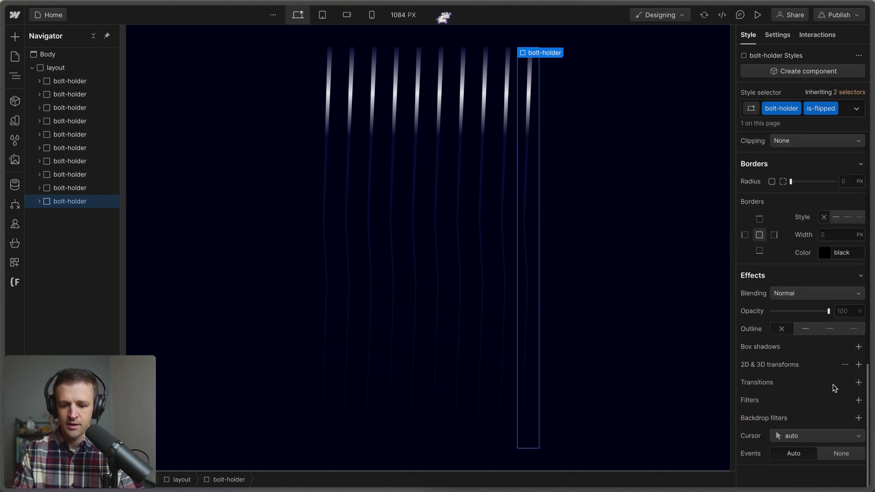
left_click(859, 365)
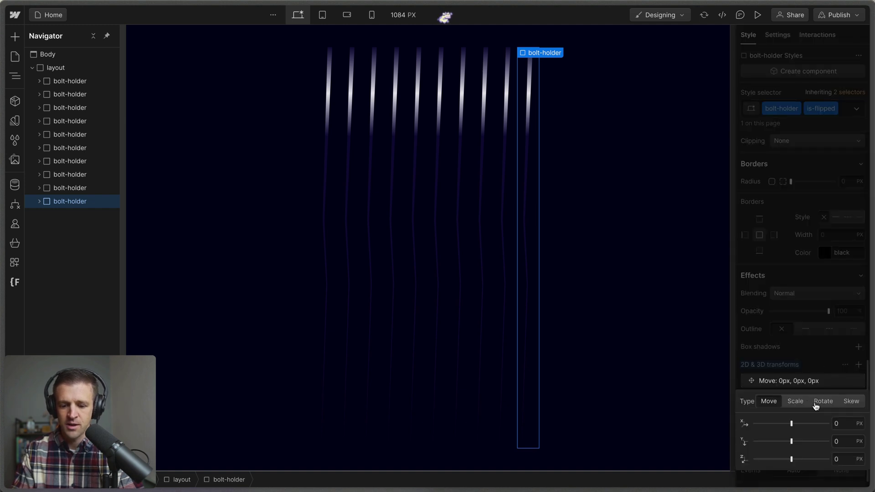
left_click(789, 405)
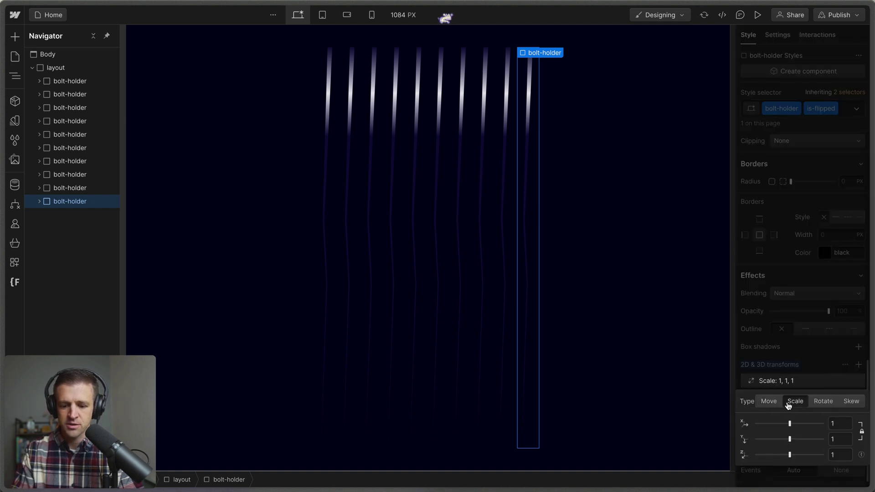
left_click(823, 401)
left_click(837, 441)
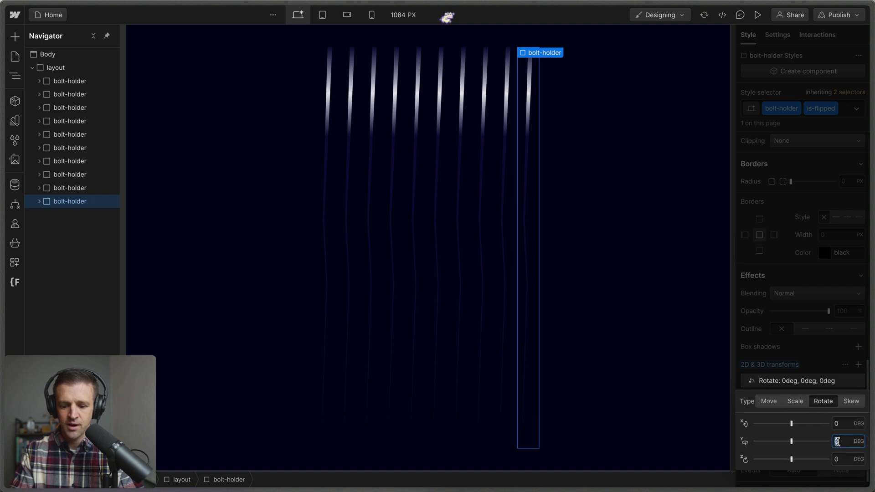
type("180")
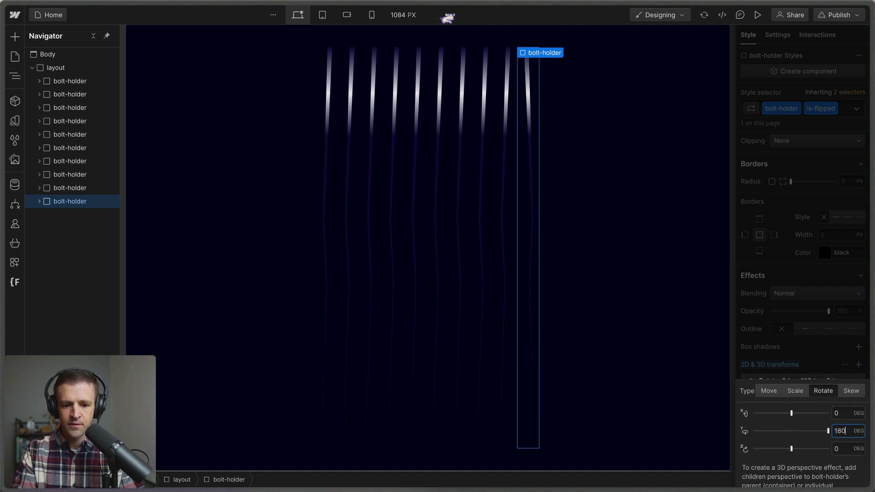
left_click(769, 272)
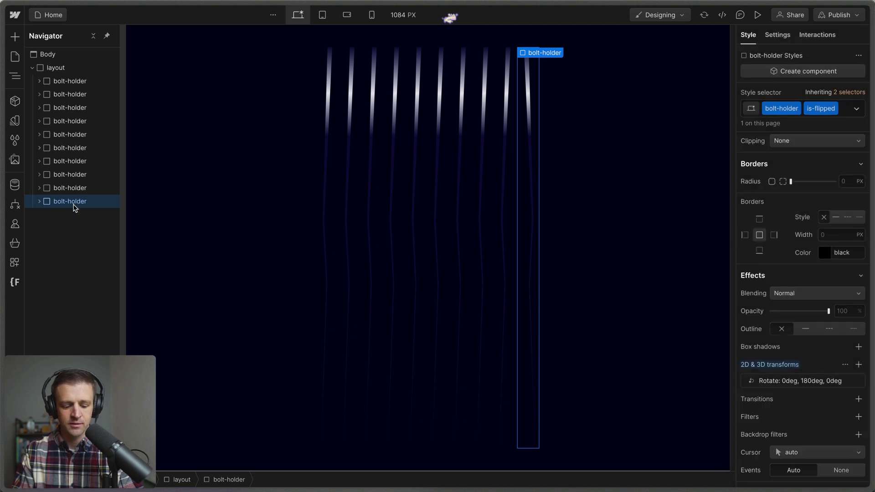
Duplicate the flipped bar eight more times and select layout.
key("super+d")
key("super+d")
key("super+d")
key("super+d")
key("super+d")
key("super+d")
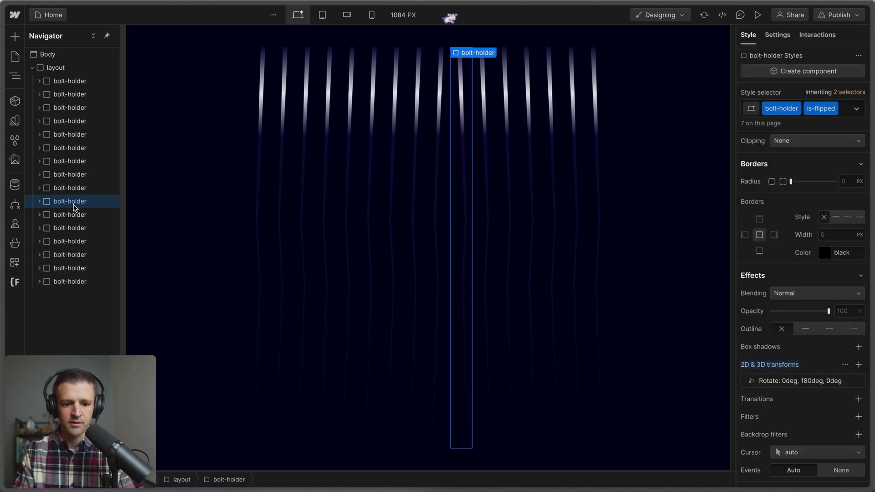
key("super+d")
key("super+d")
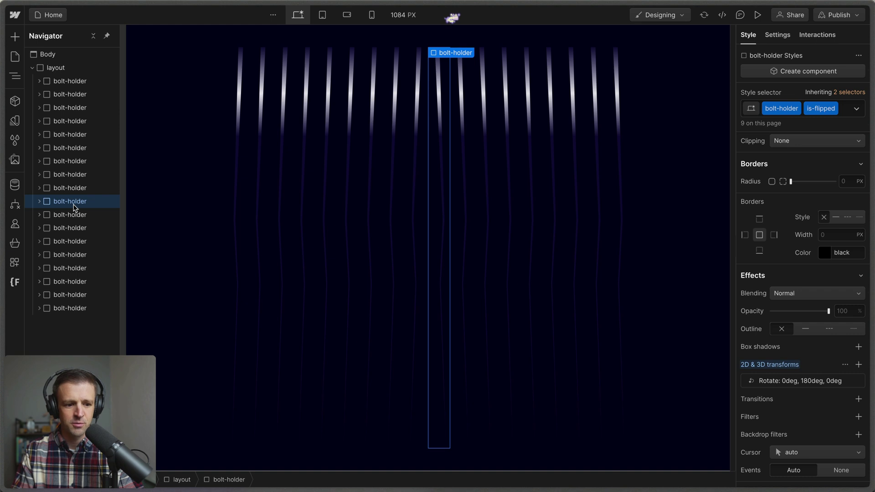
left_click(497, 193)
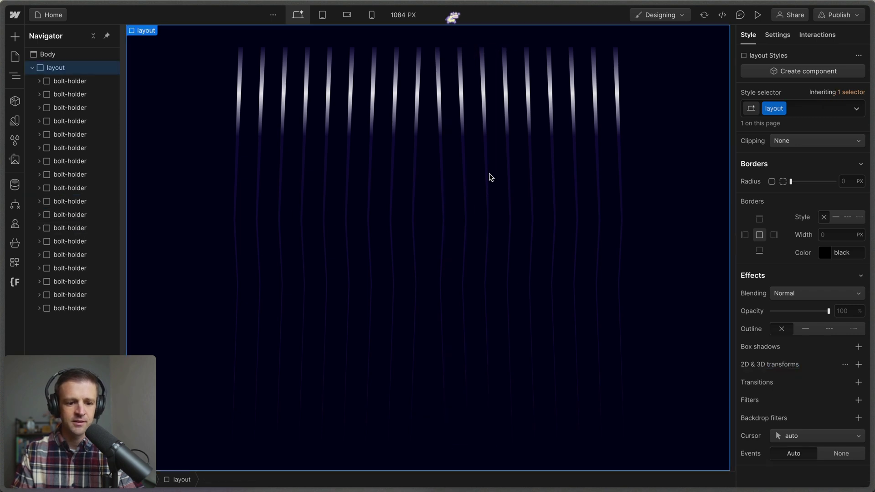
Select the first bar's highlight and add a page-load trigger that starts an animation.
left_click(39, 80)
left_click(73, 95)
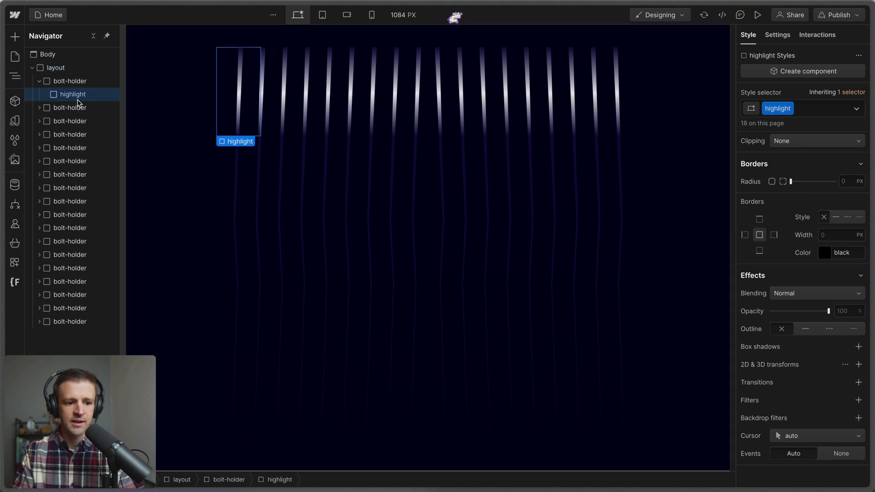
left_click(805, 39)
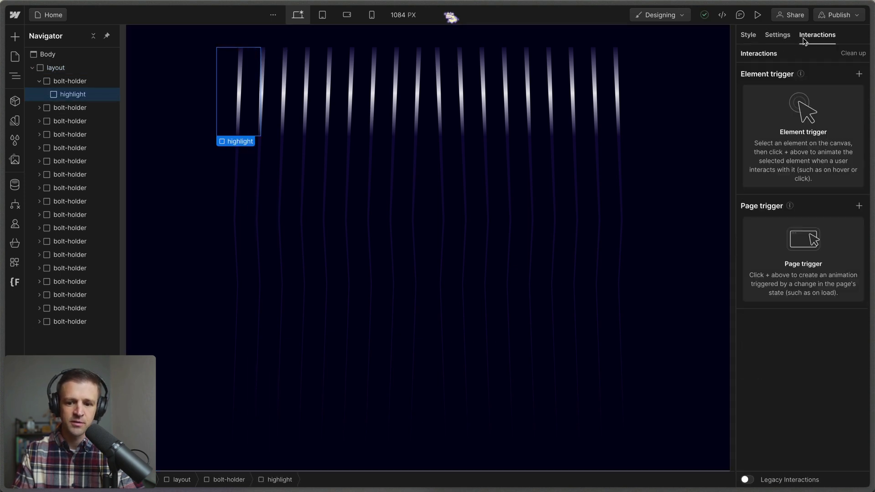
left_click(859, 205)
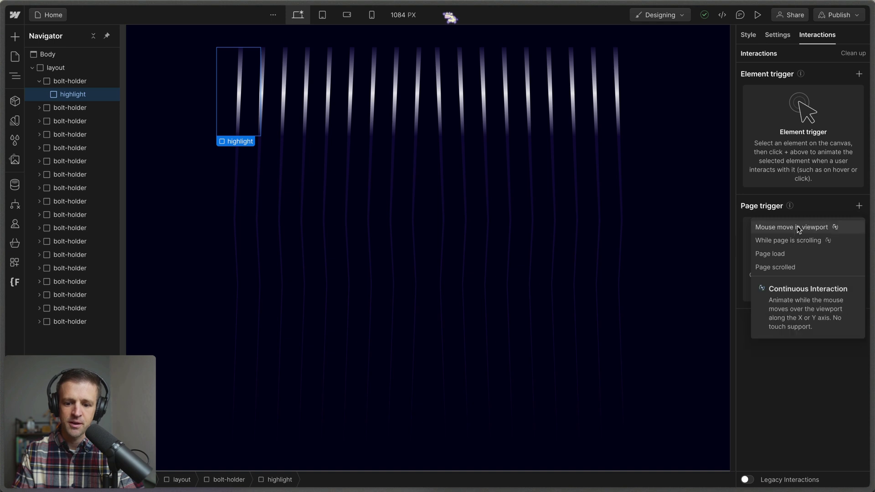
left_click(775, 254)
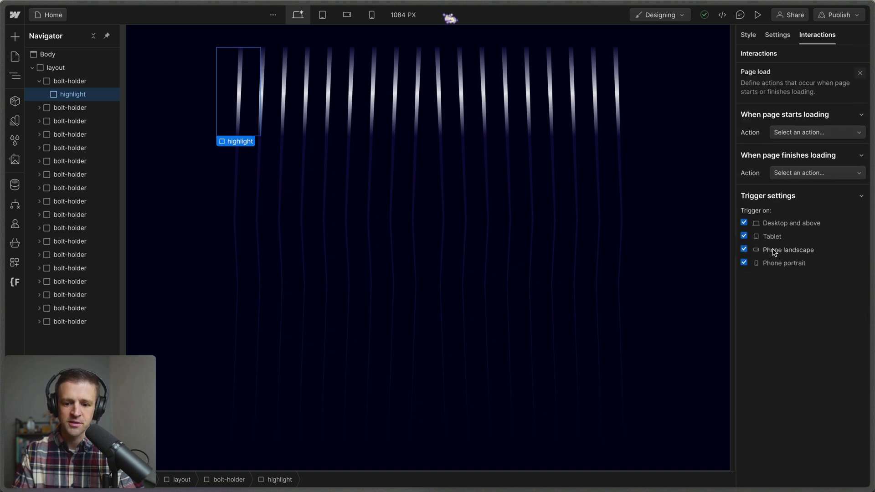
left_click(806, 173)
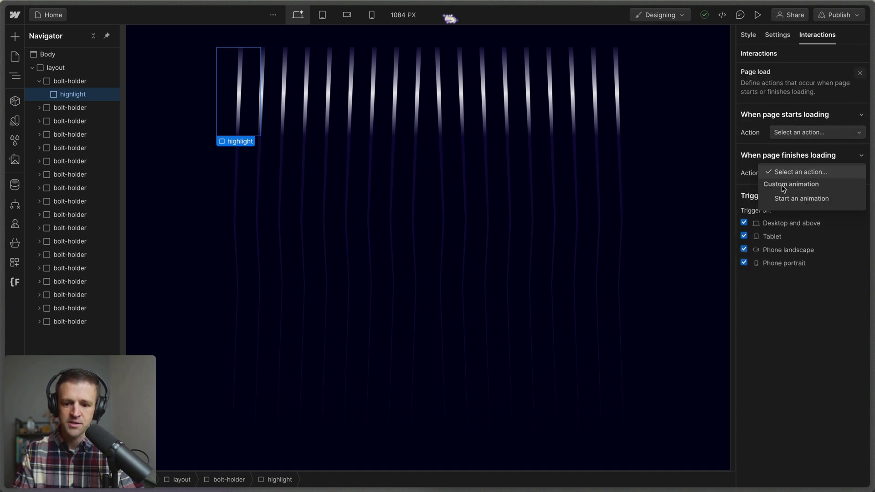
left_click(783, 197)
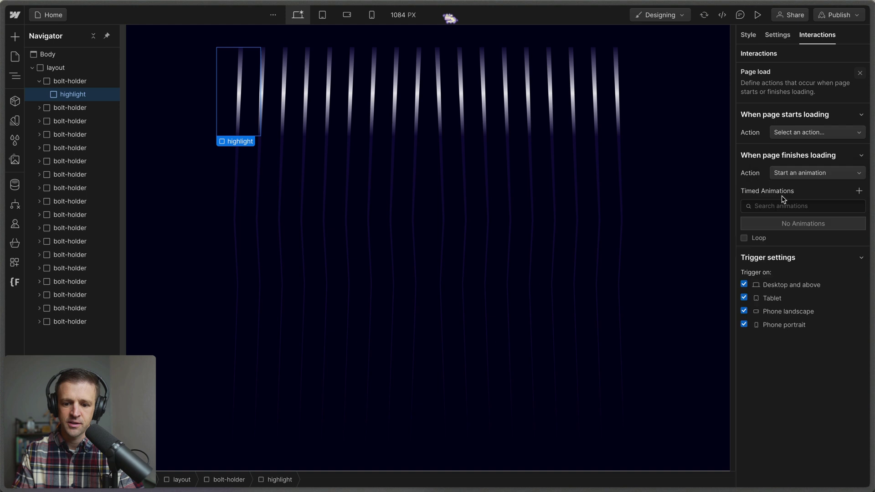
Create a new timed animation named 'cool lightning strike'.
left_click(859, 191)
type("cool lightning strike")
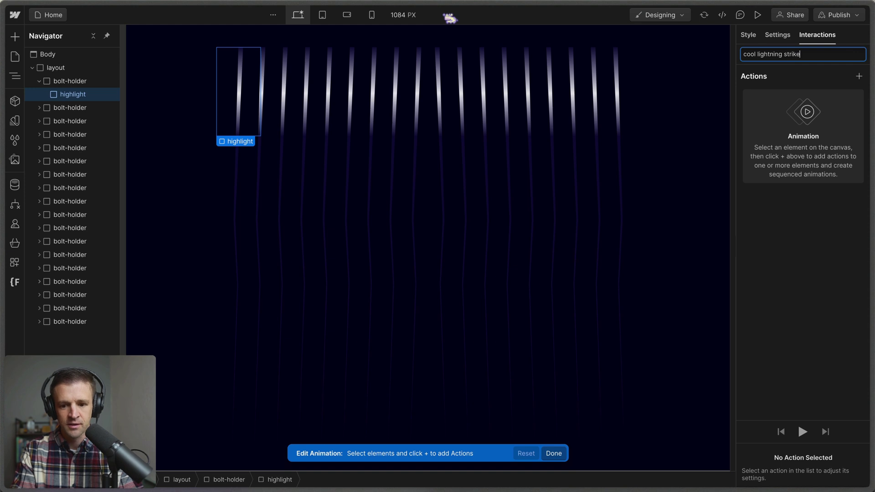
key("Return")
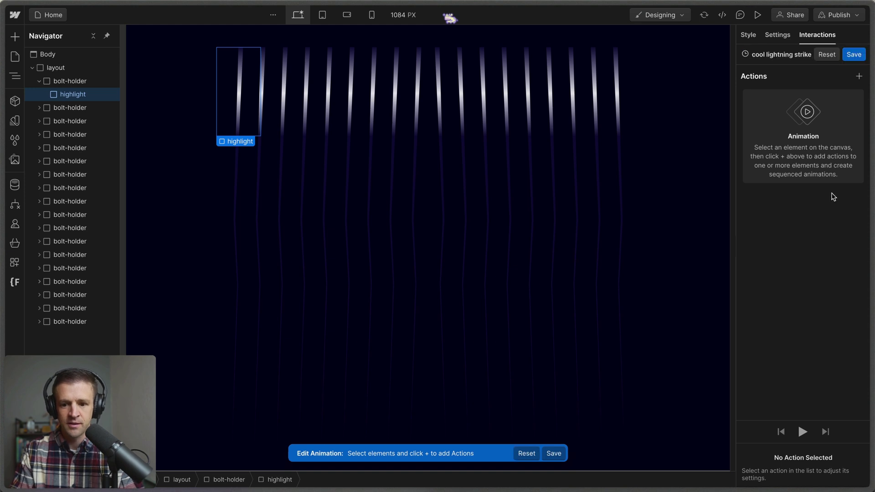
Add a Move action on the highlight class with Y -10rem and duration 0.
left_click(858, 76)
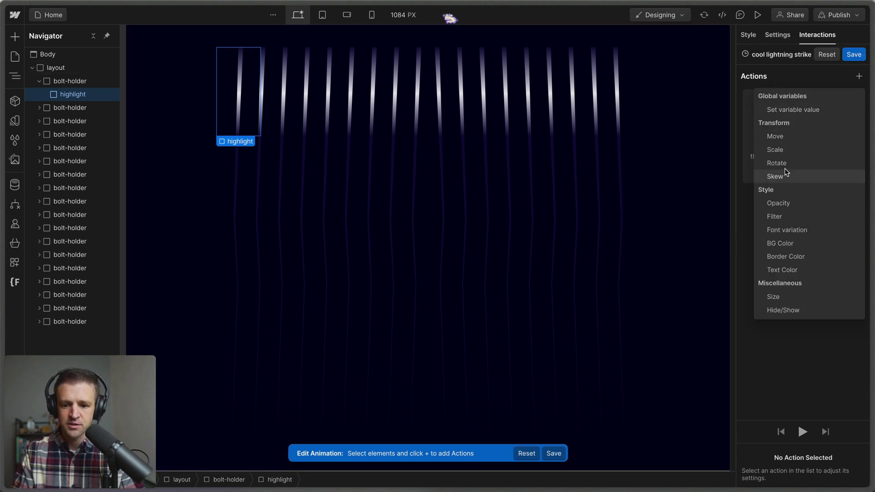
left_click(786, 135)
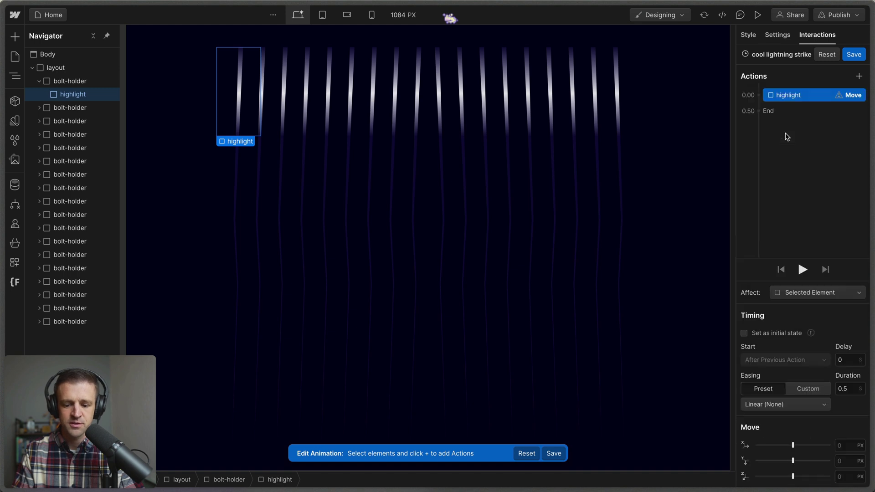
left_click(791, 292)
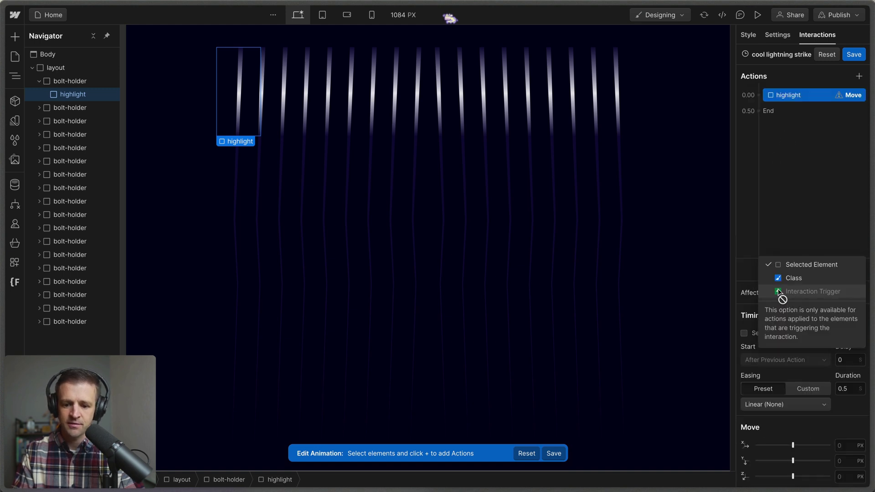
left_click(784, 280)
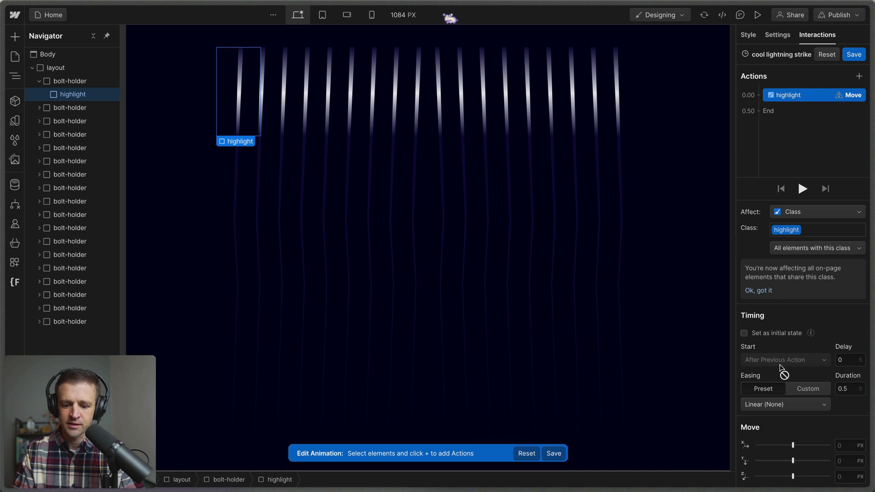
left_click(848, 461)
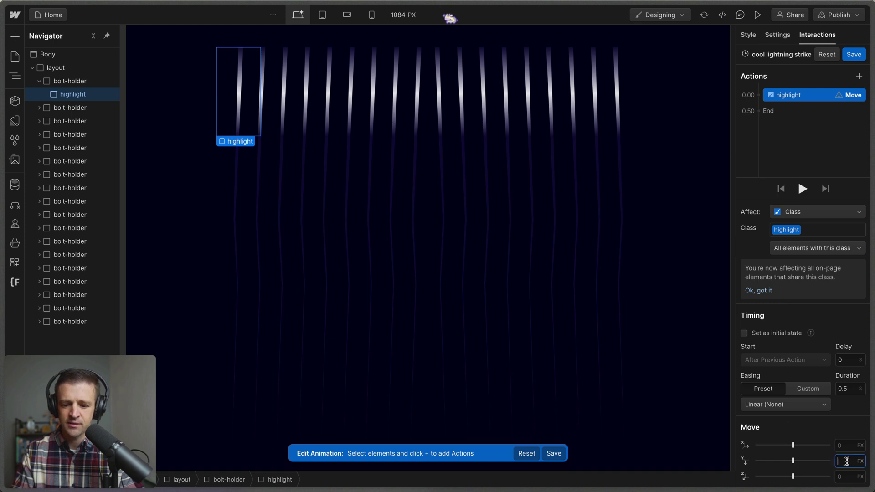
type("-10rem")
key("Return")
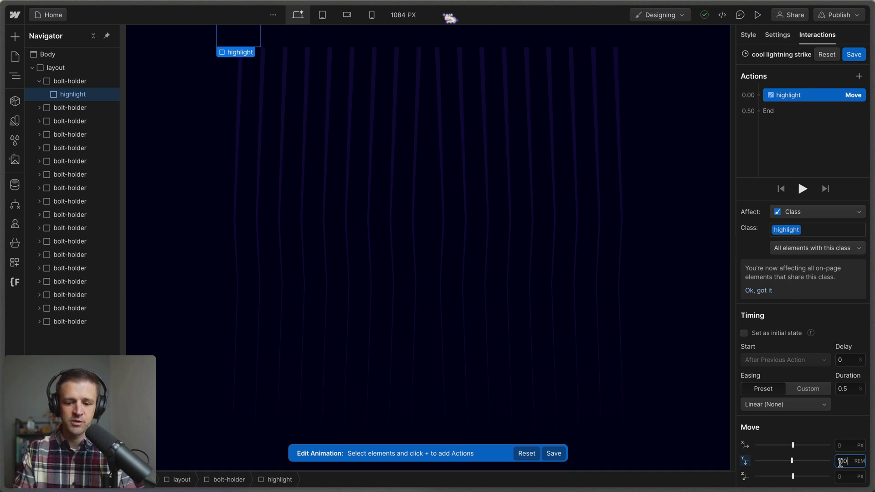
left_click(851, 386)
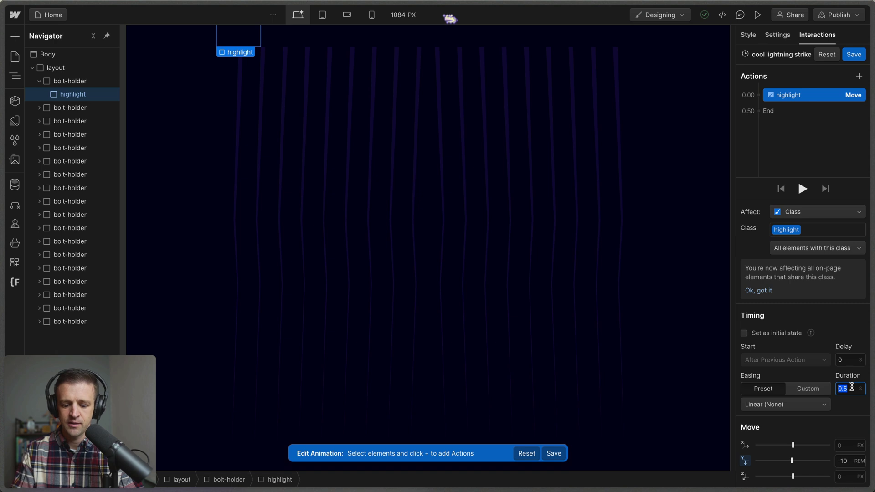
type("0")
key("Return")
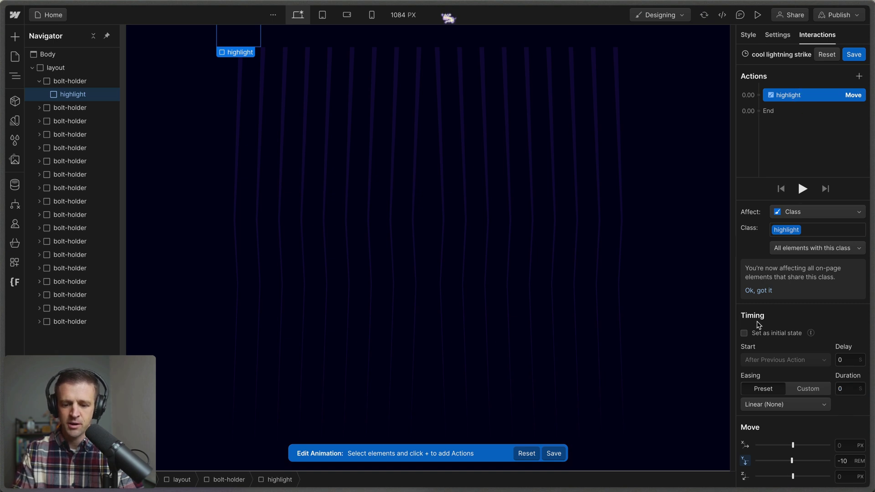
Add a second Move action and settle its Y offset at 100vh after trying 80 and 0.
left_click(796, 117)
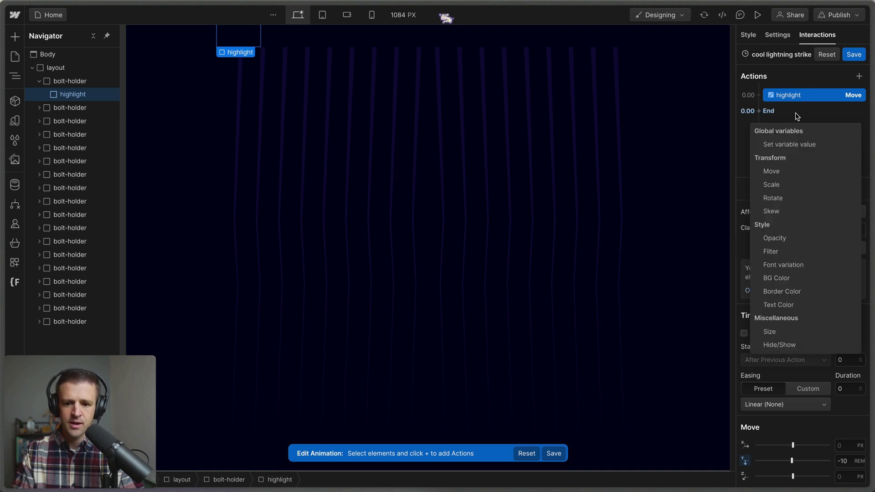
left_click(787, 172)
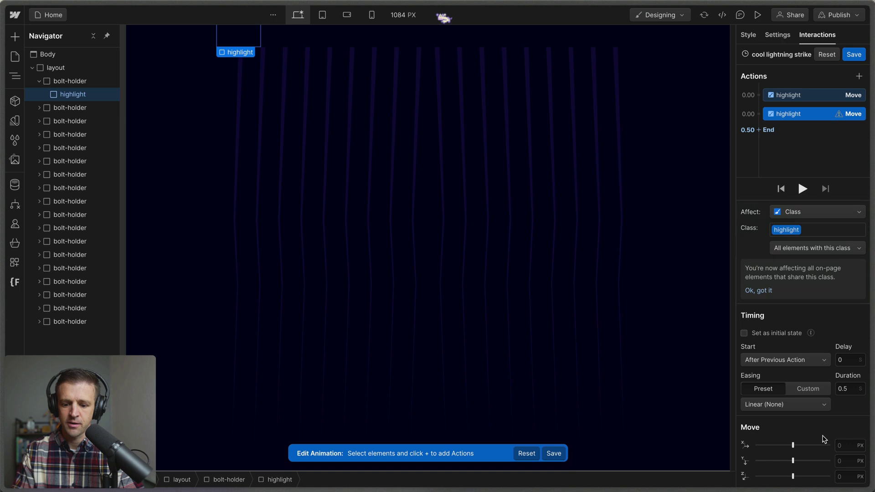
type("100vh")
key("Return")
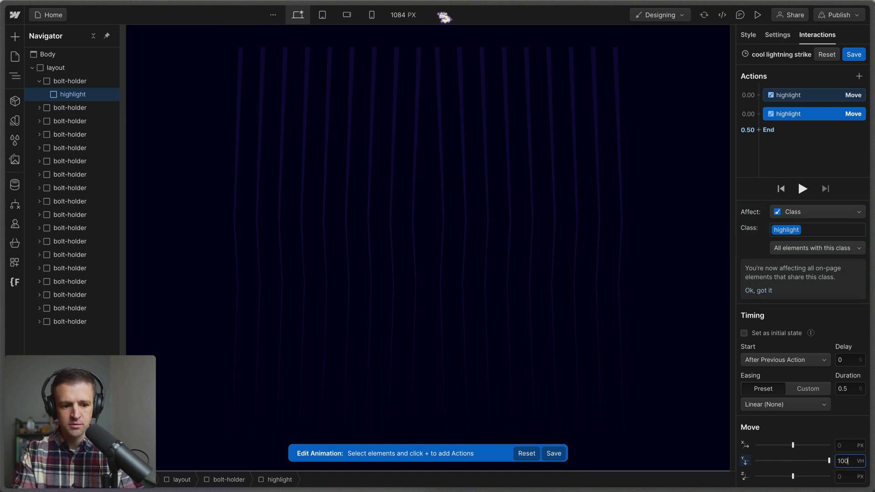
key("BackSpace")
key("BackSpace")
key("BackSpace")
type("80")
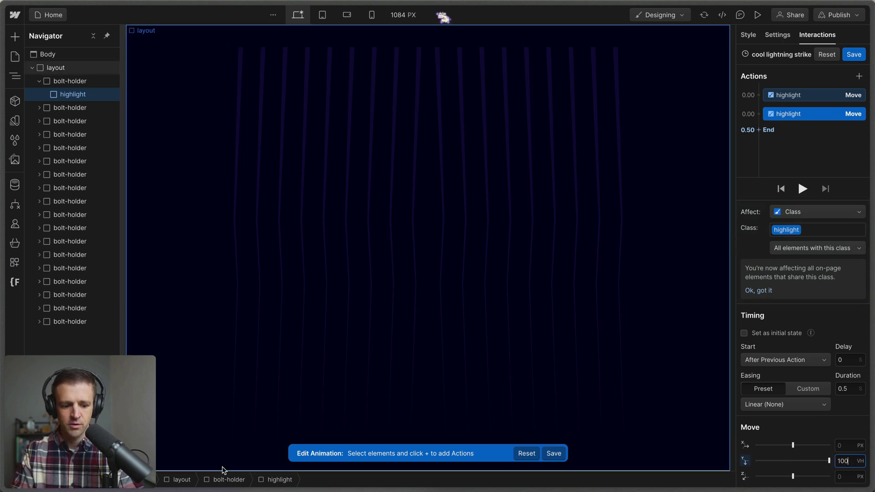
key("BackSpace")
key("BackSpace")
type("0")
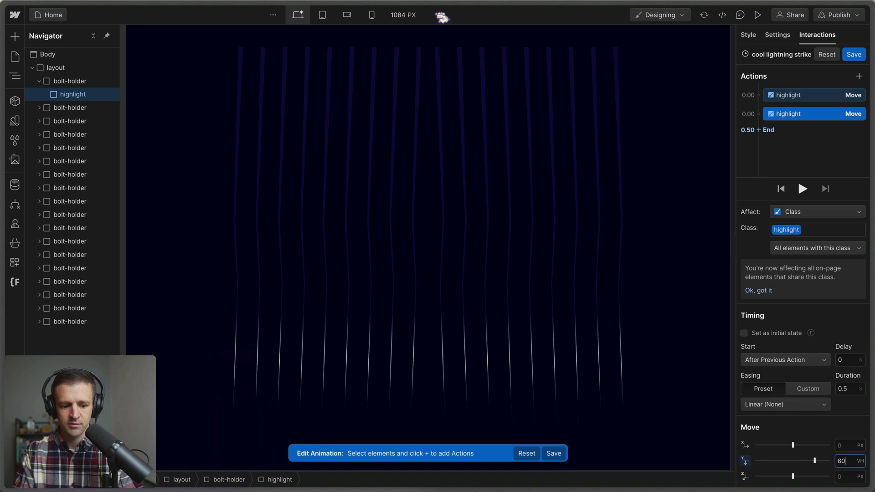
key("BackSpace")
type("80")
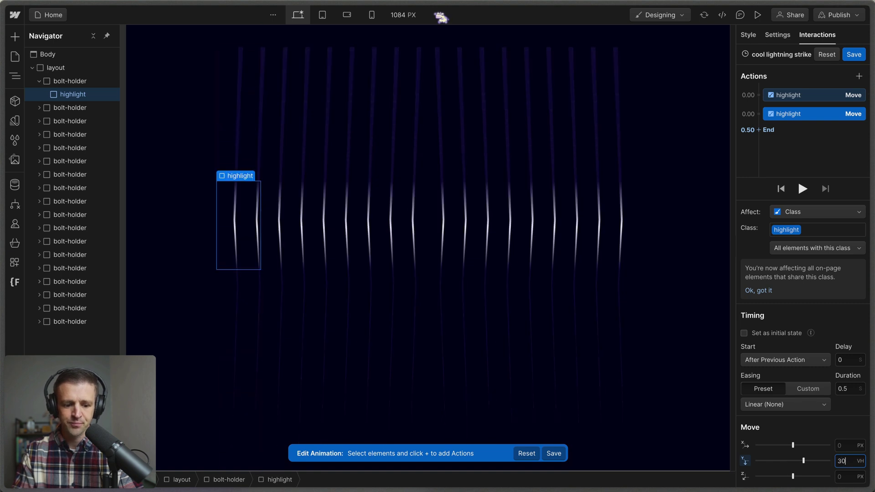
key("BackSpace")
key("BackSpace")
type("100")
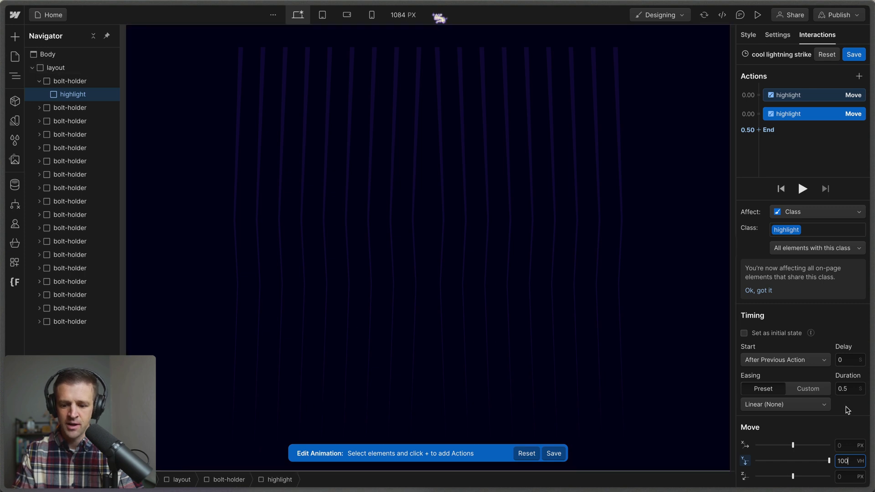
Give the second move a 1-second duration with Out Quart easing.
left_click(847, 389)
type("1")
left_click(785, 404)
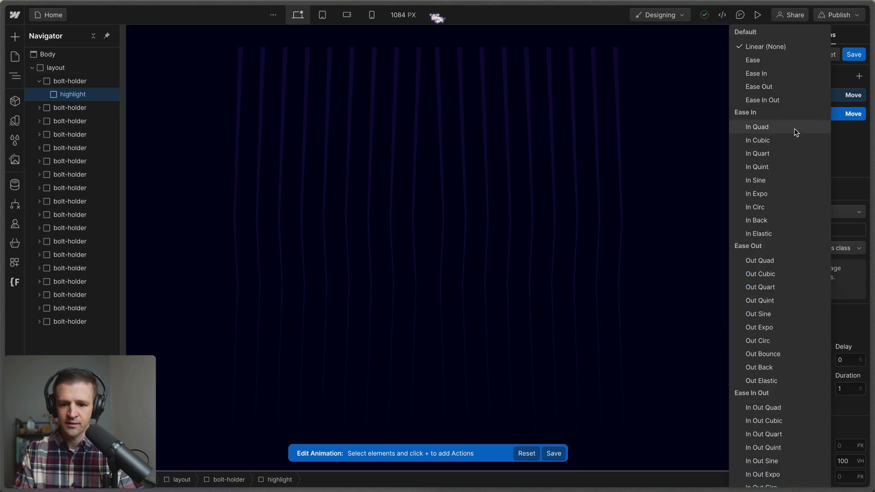
left_click(767, 288)
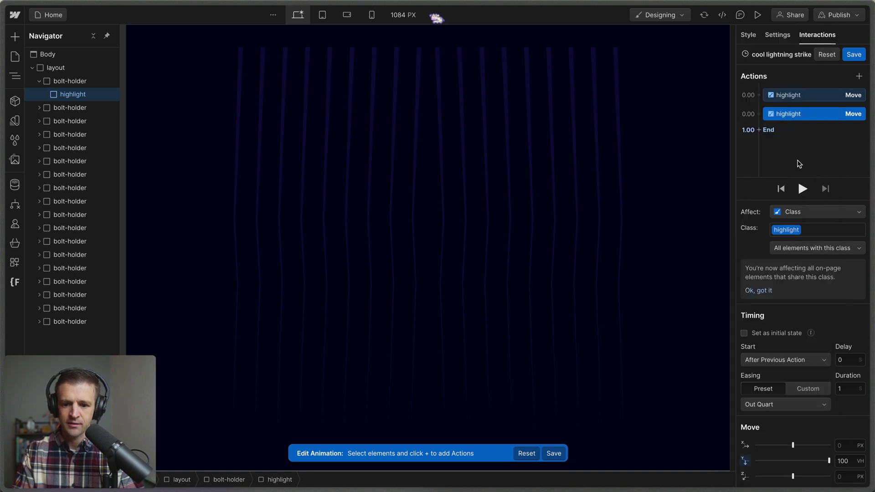
Add a third, 0-duration Move back to Y -10rem, play the animation and save it.
left_click(777, 135)
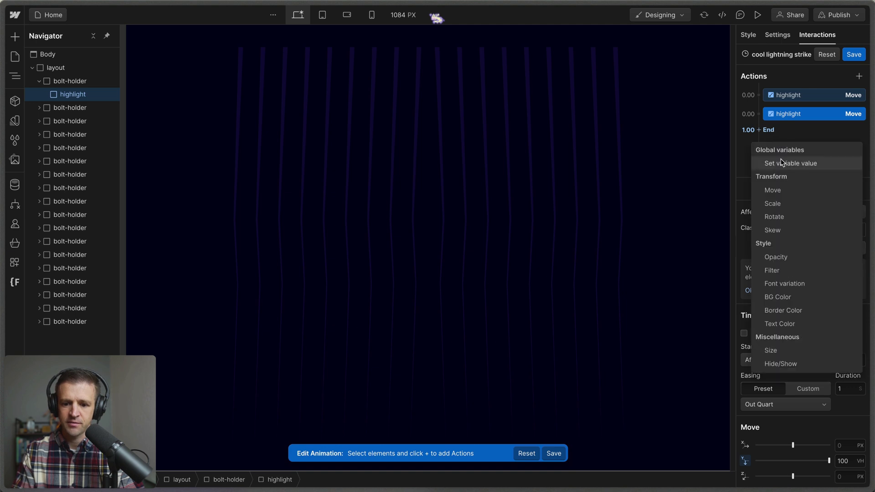
left_click(783, 191)
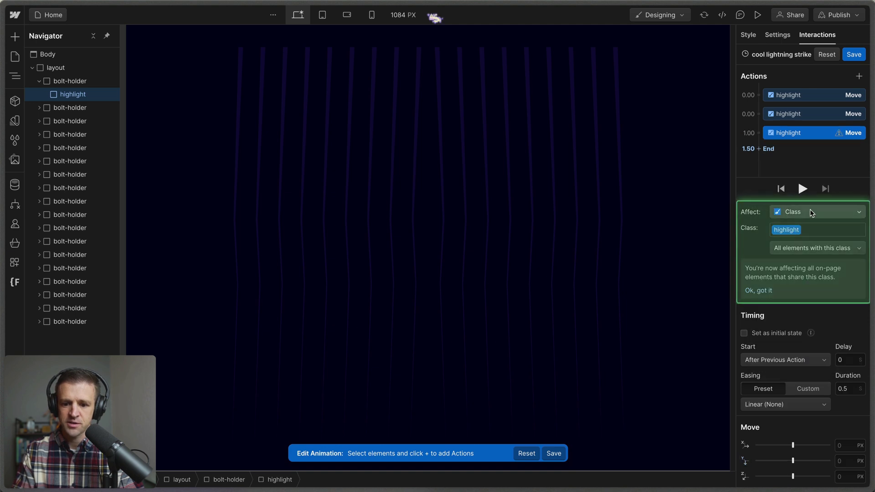
left_click(848, 463)
type("-10r")
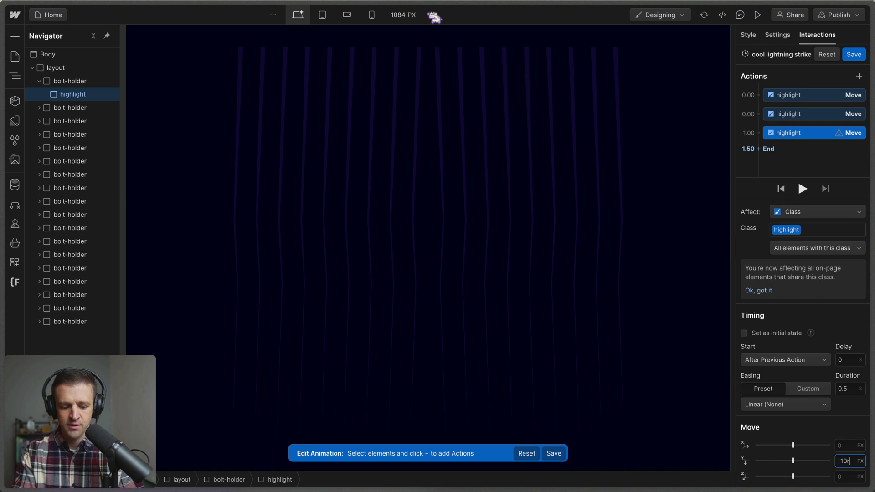
type("em")
left_click(849, 388)
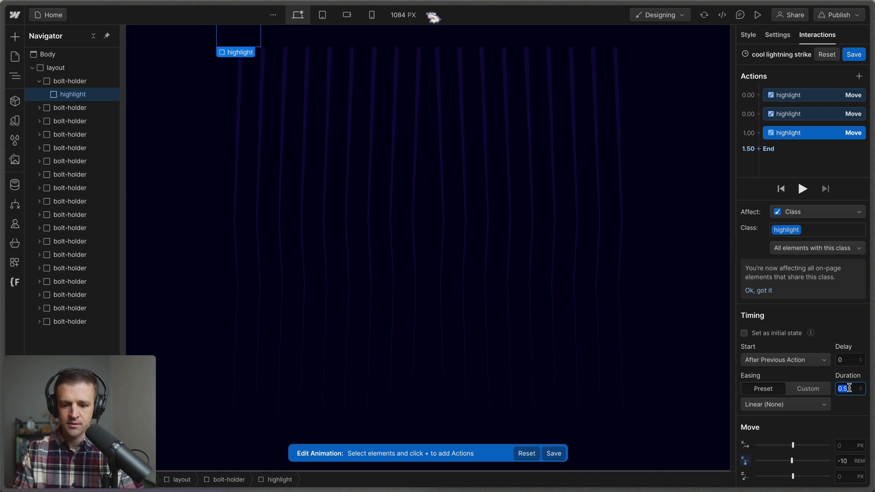
type("0")
key("Return")
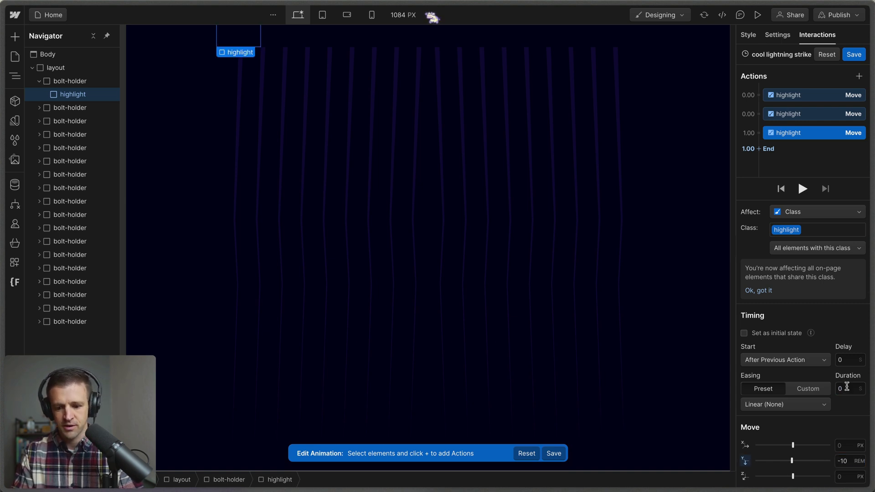
left_click(802, 189)
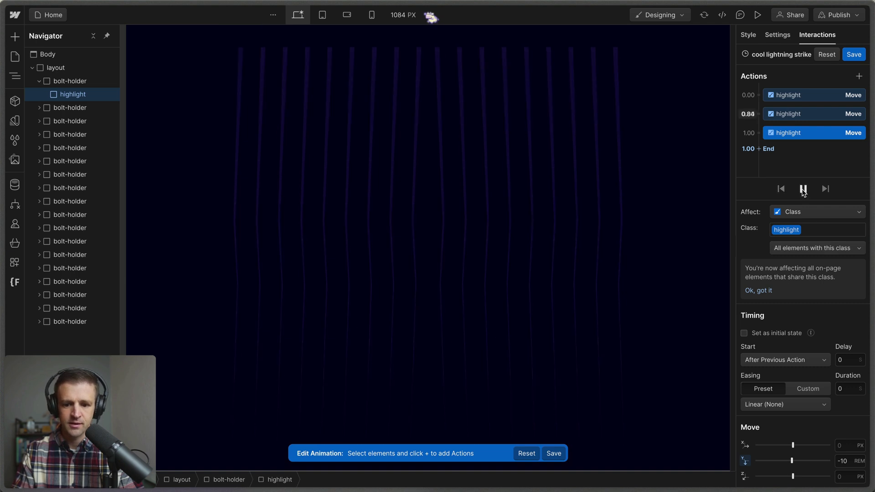
left_click(853, 55)
Turn on Loop, preview the animation on the canvas, then enter full preview mode.
left_click(757, 242)
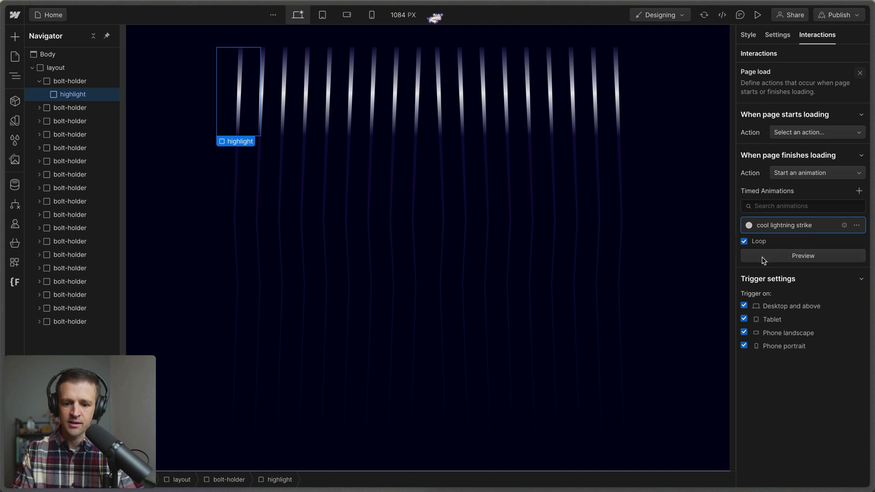
left_click(763, 258)
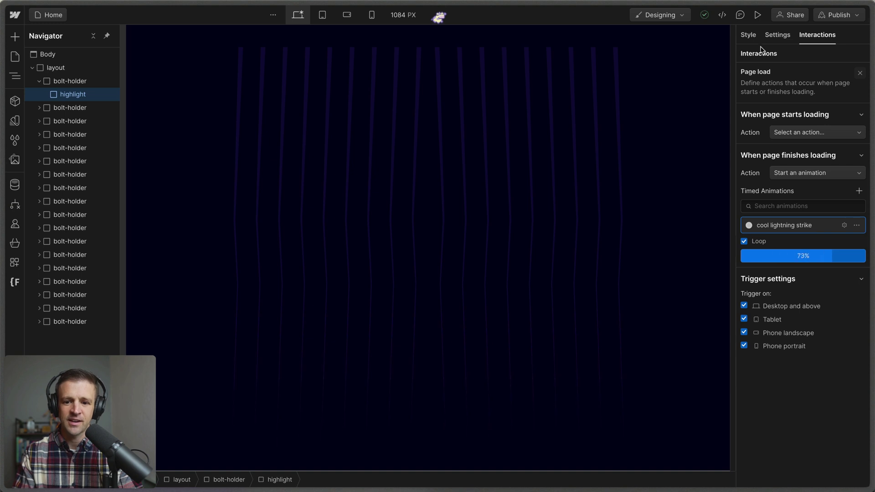
left_click(758, 15)
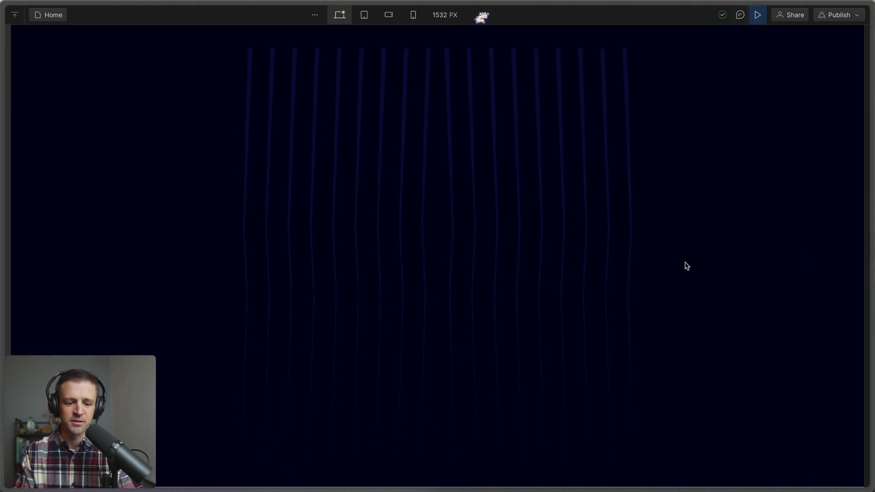